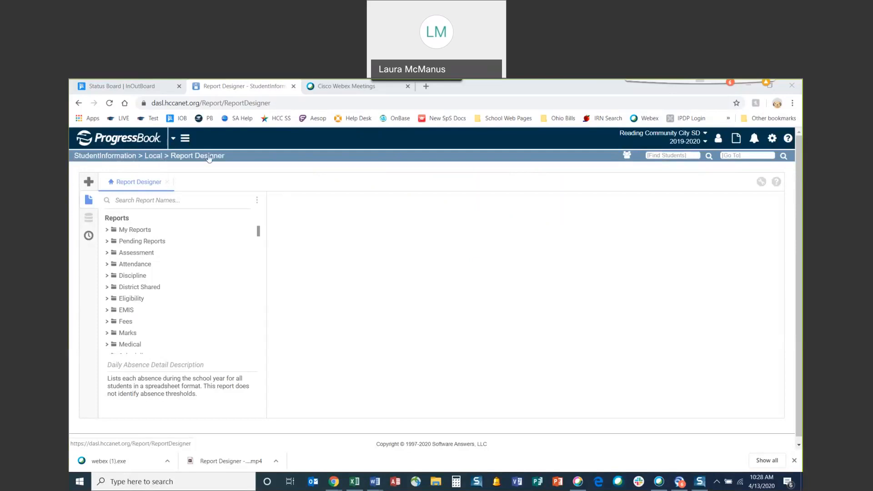
click(184, 140)
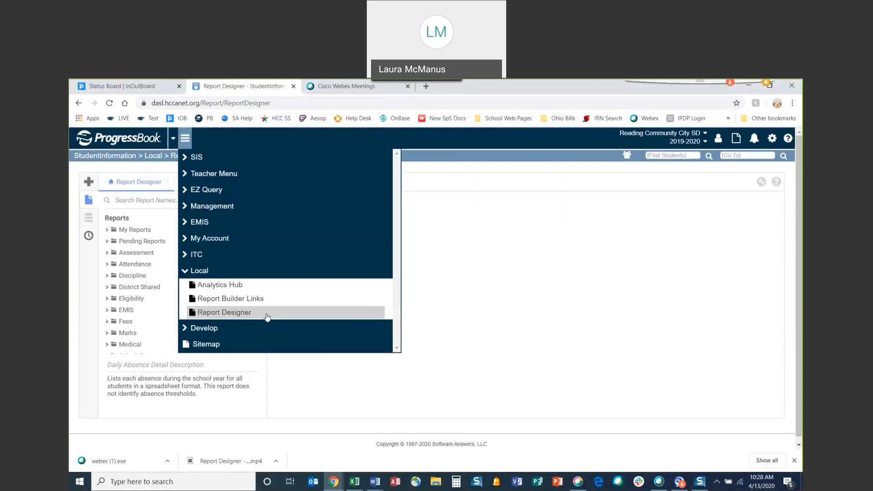
click(185, 140)
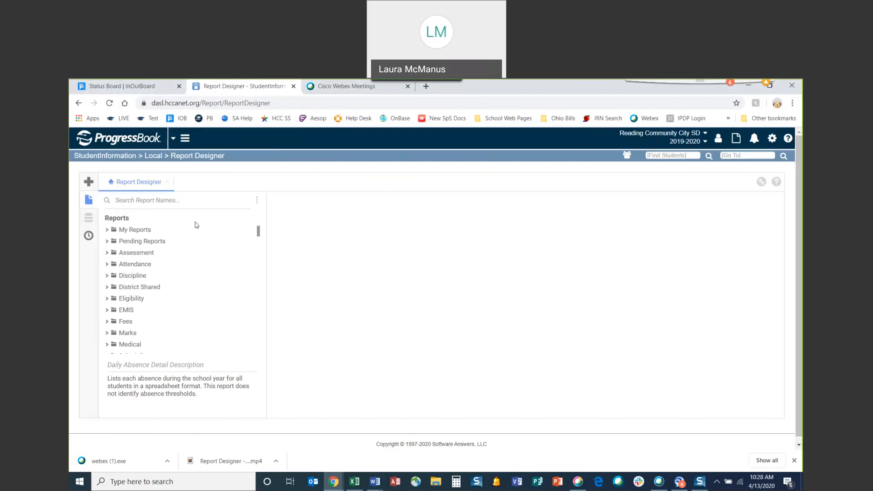
Step: Duplicate the Daily Absence Detail report from Attendance into My Reports as "Daily Absence Detail - Homeroom Teachers"
click(107, 265)
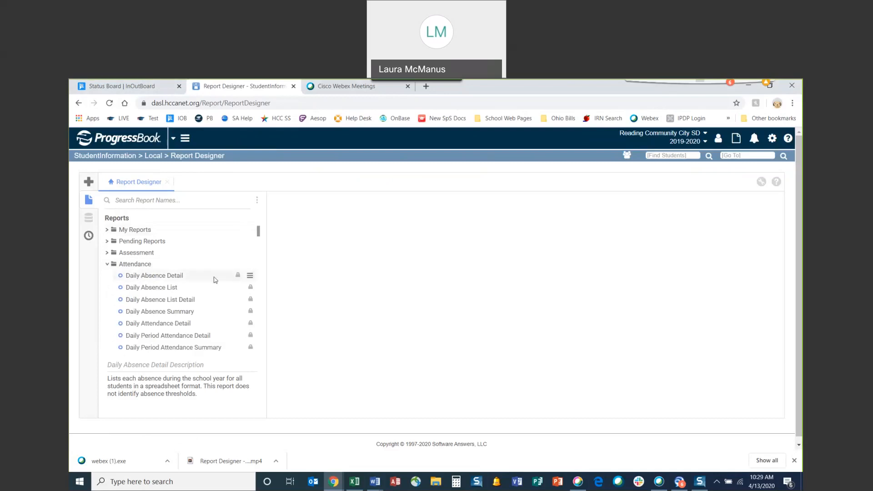
mouse_move(241, 277)
click(251, 276)
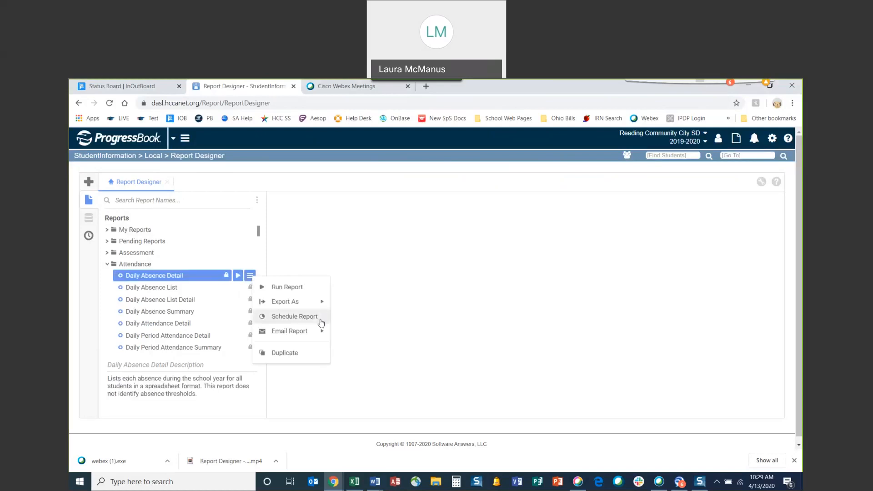
click(285, 353)
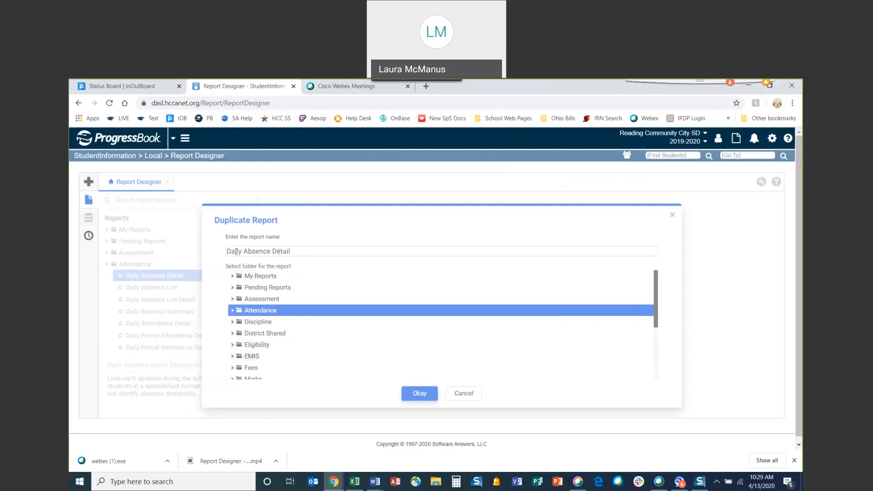
click(294, 252)
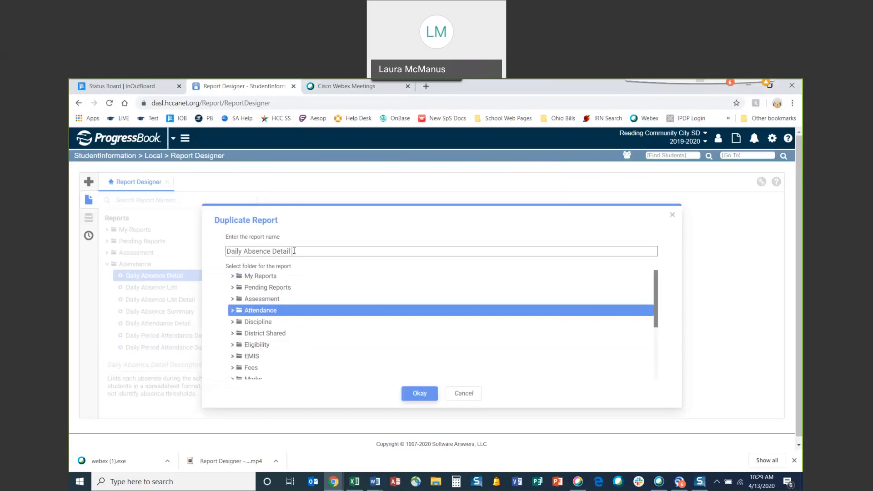
text((Homeroom Teachers)
click(268, 277)
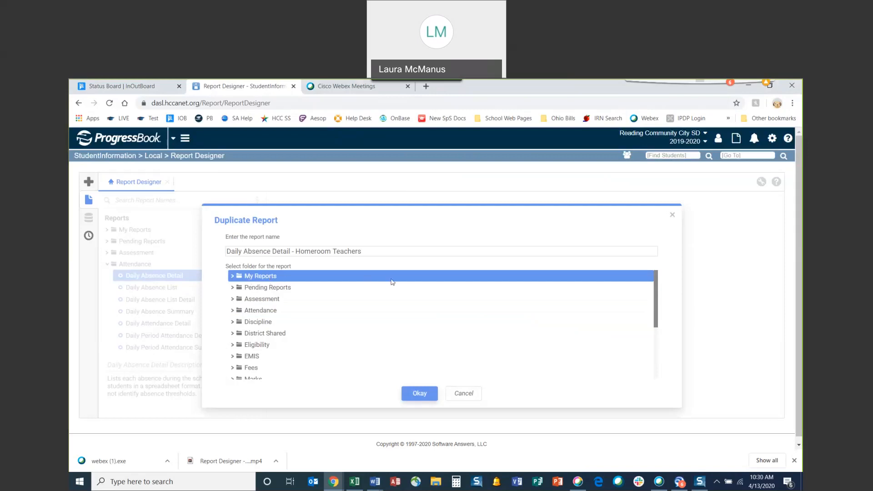
click(420, 395)
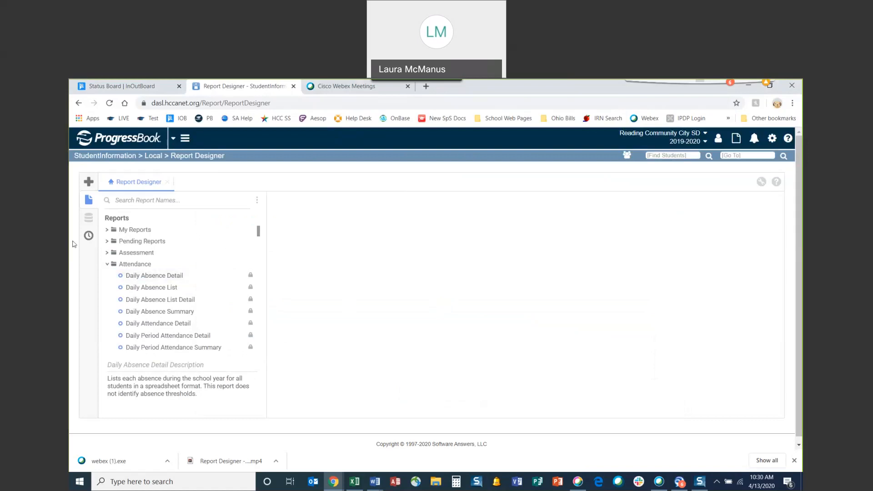
Step: Open the Homeroom Teachers copy in My Reports for editing and narrow the field list to widen the report layout
click(107, 230)
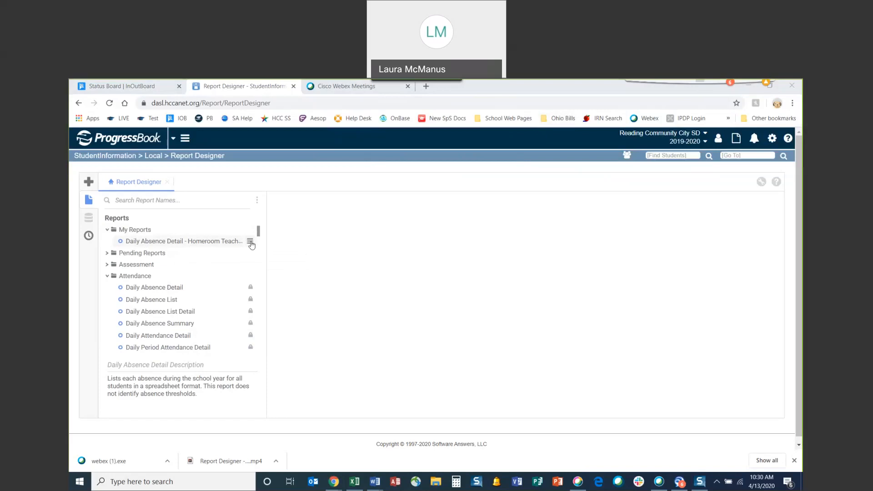
click(250, 242)
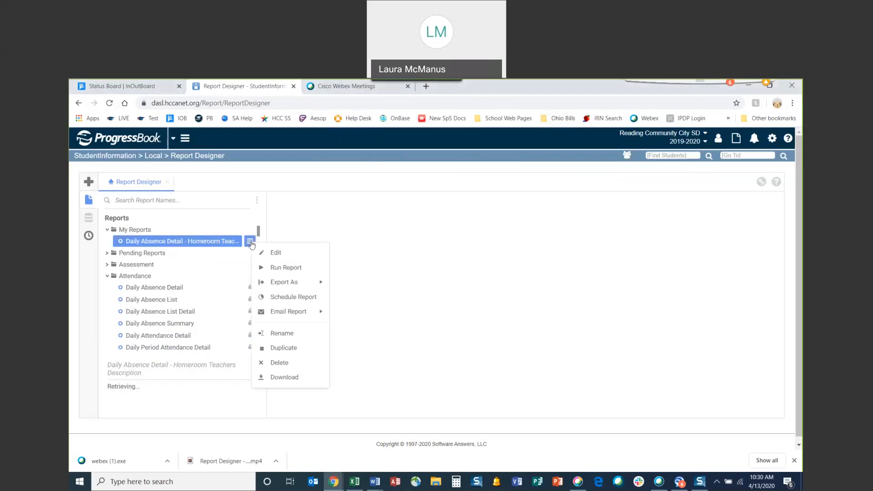
click(281, 255)
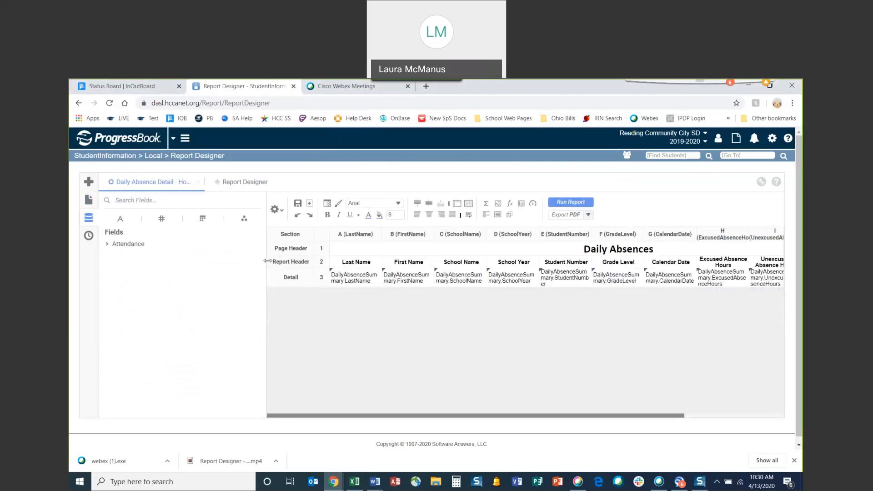
drag(267, 261, 201, 263)
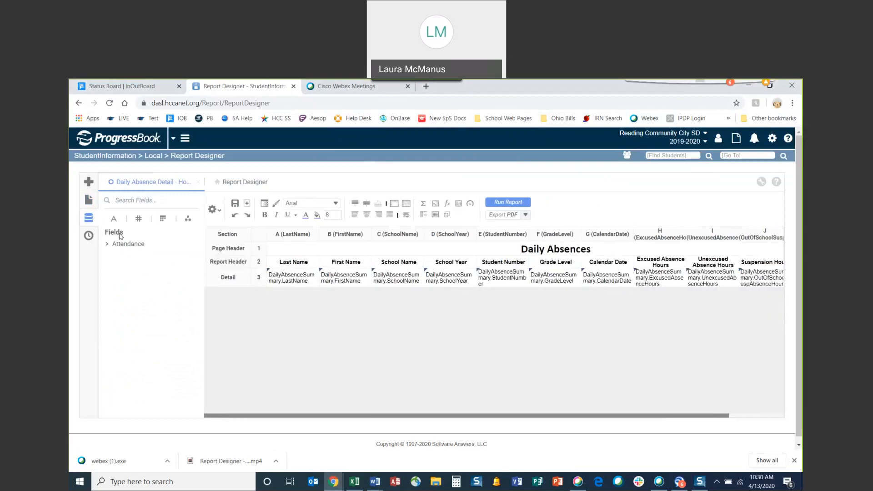
Step: Expand the Attendance category's DailyAbsenceSummary and look through its available fields
click(107, 246)
click(129, 246)
click(114, 256)
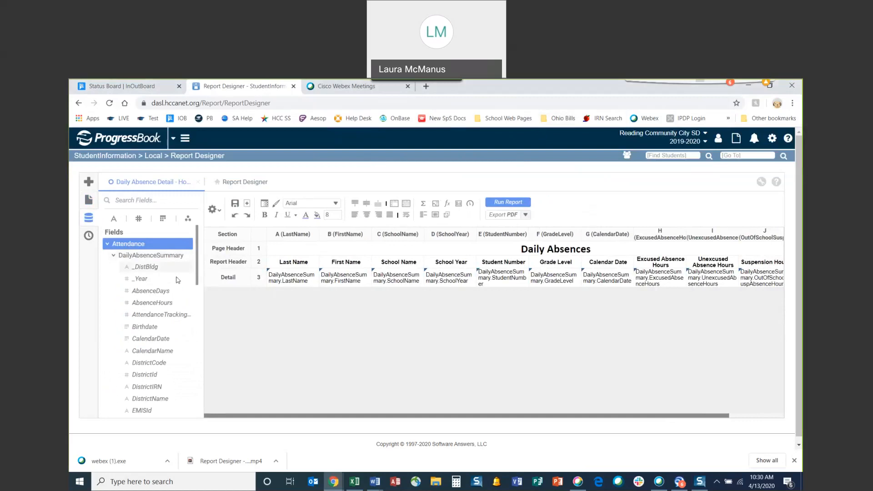
scroll(182, 329, down, 3)
scroll(182, 329, down, 4)
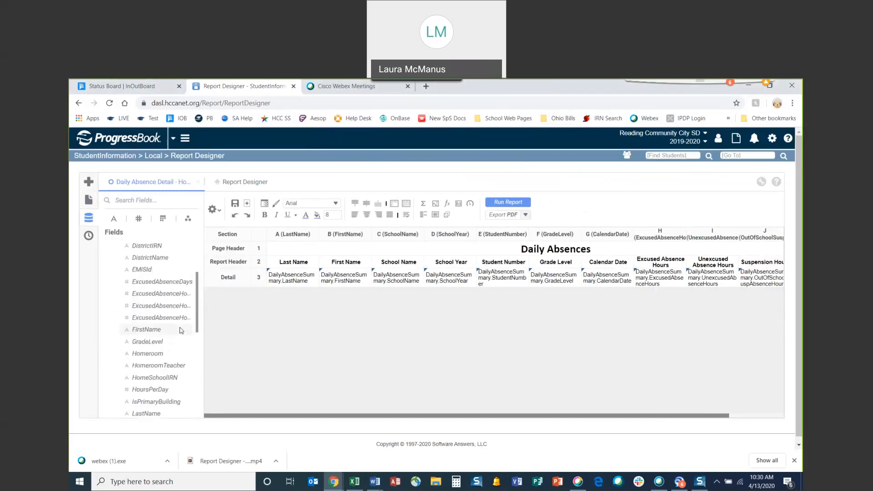
scroll(182, 330, down, 8)
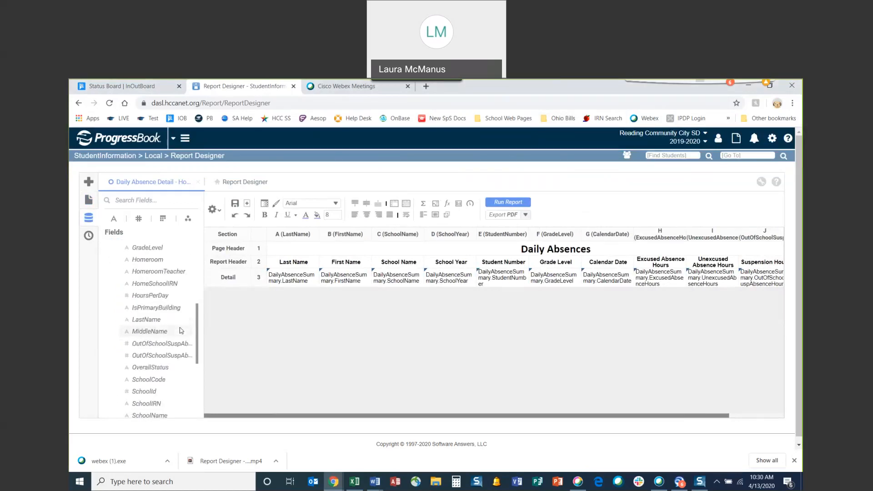
scroll(182, 330, down, 3)
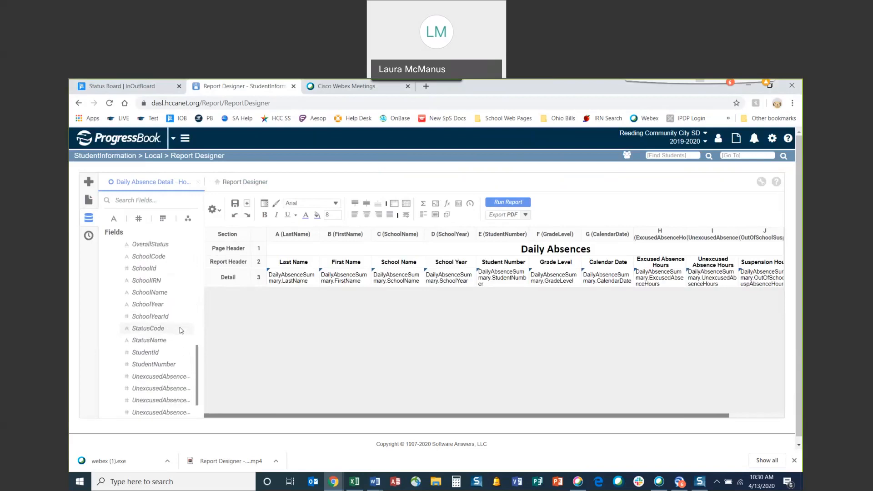
scroll(182, 330, up, 5)
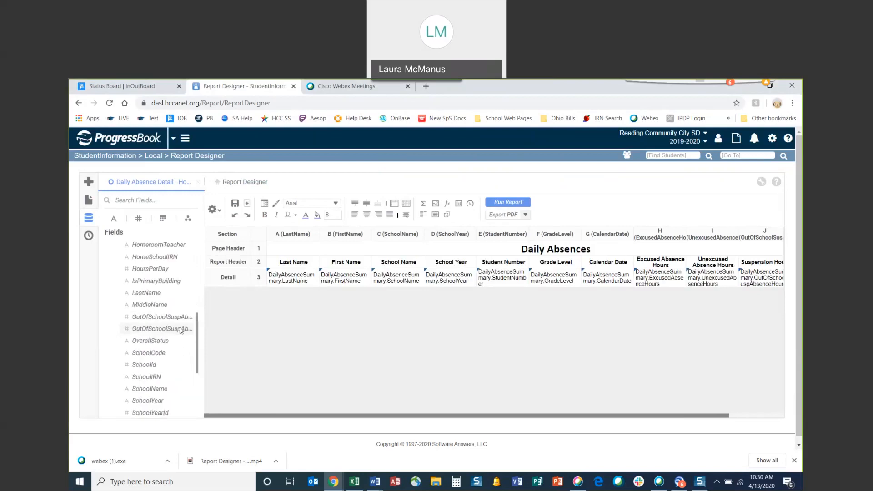
scroll(182, 331, up, 12)
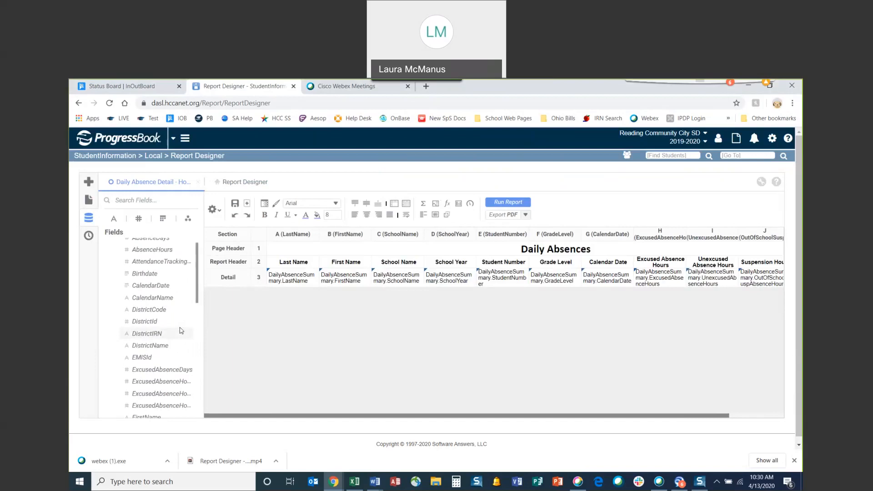
Step: Filter the field list by text, numeric, date/time and ID fields in turn, clearing each filter after viewing
click(113, 219)
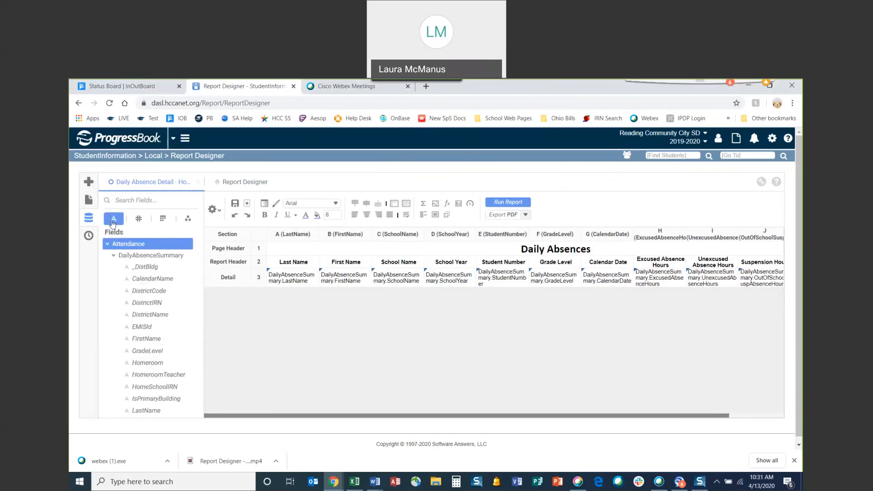
click(113, 220)
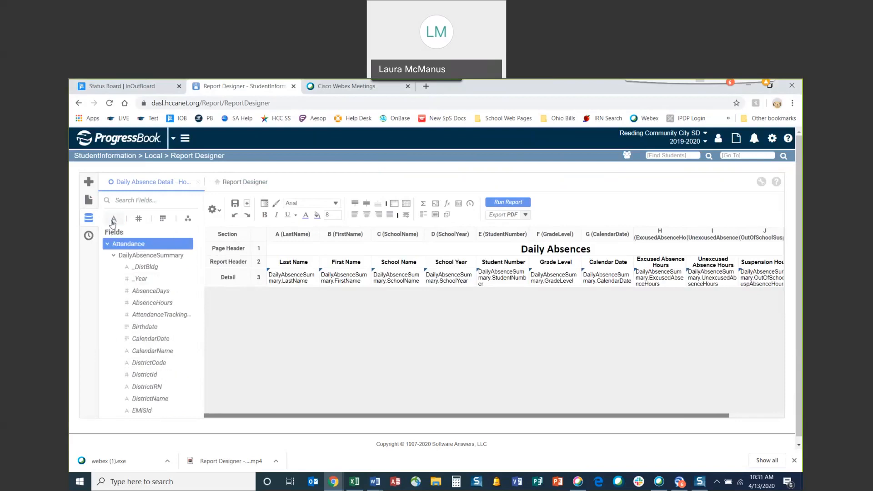
click(145, 220)
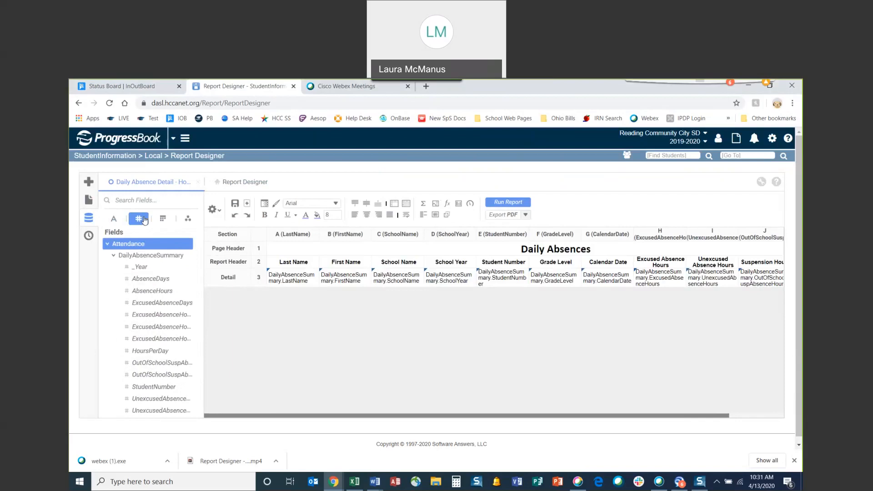
click(144, 220)
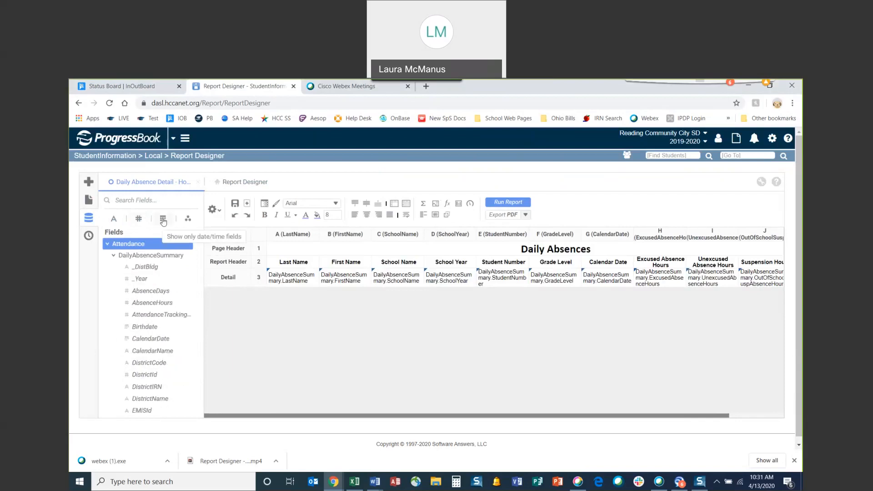
click(163, 221)
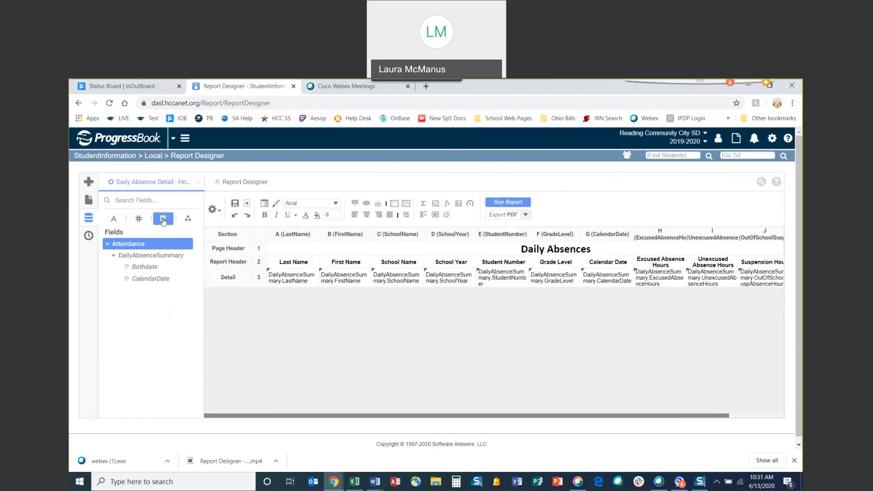
click(163, 221)
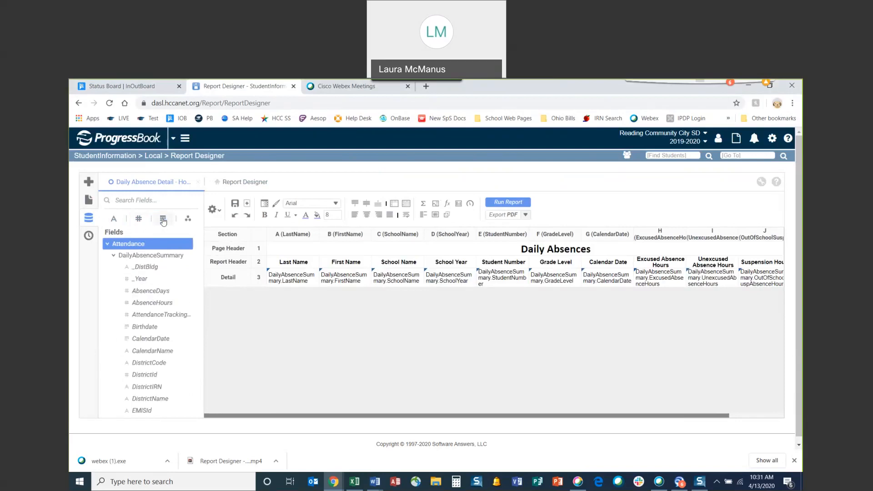
click(189, 220)
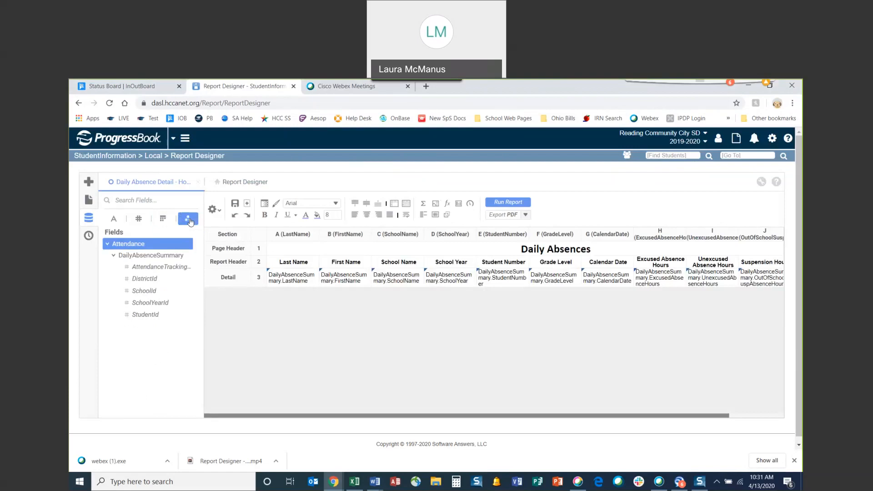
click(190, 221)
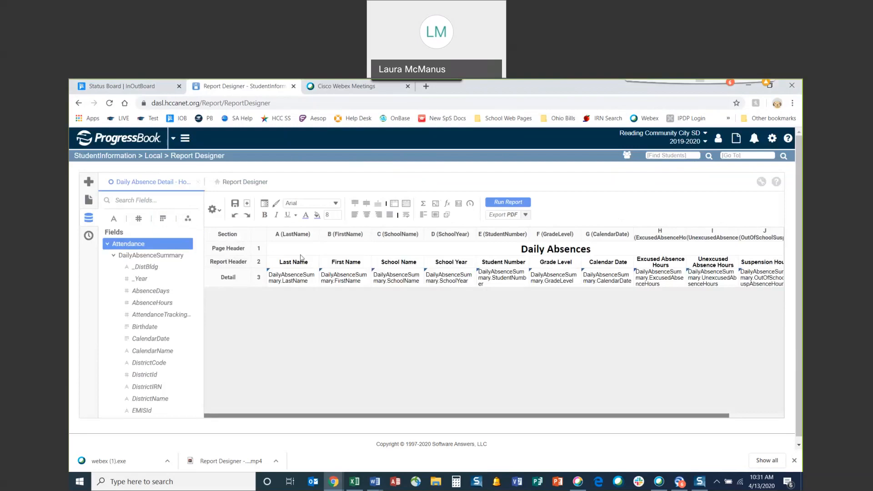
Step: Review the data categories included in the report and accept them without changes
click(220, 214)
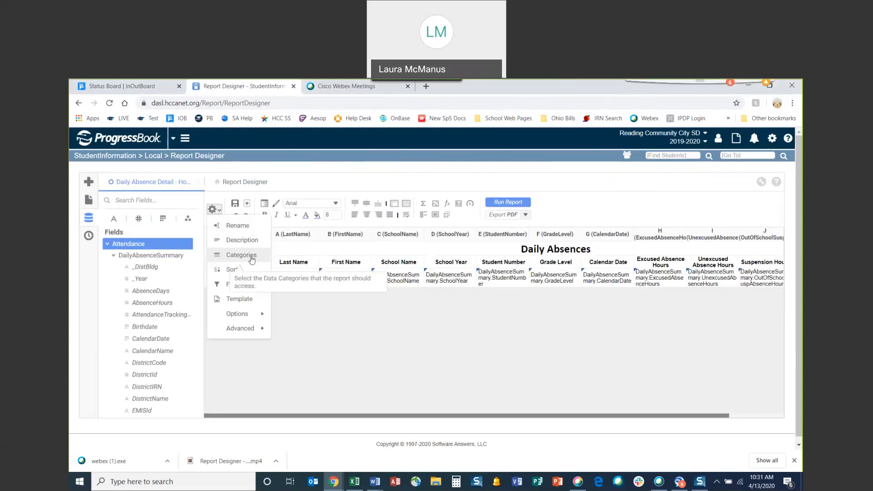
click(252, 258)
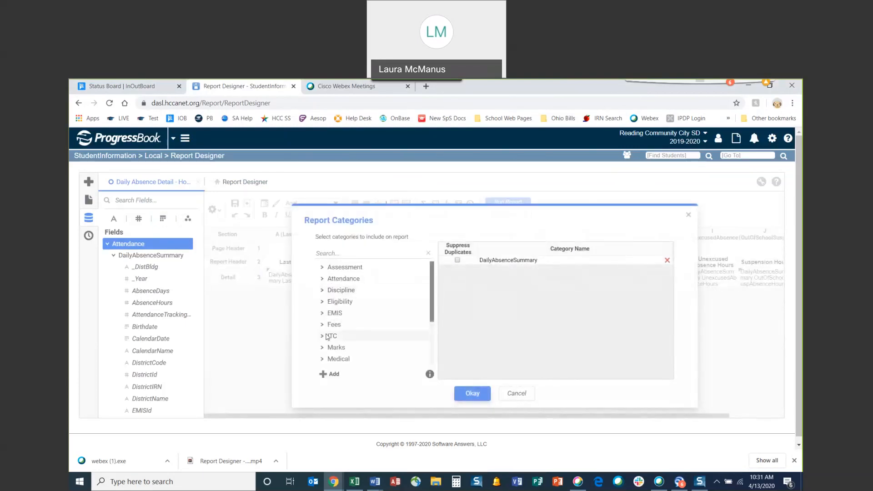
mouse_move(431, 305)
mouse_down()
mouse_move(431, 367)
mouse_move(431, 295)
mouse_up()
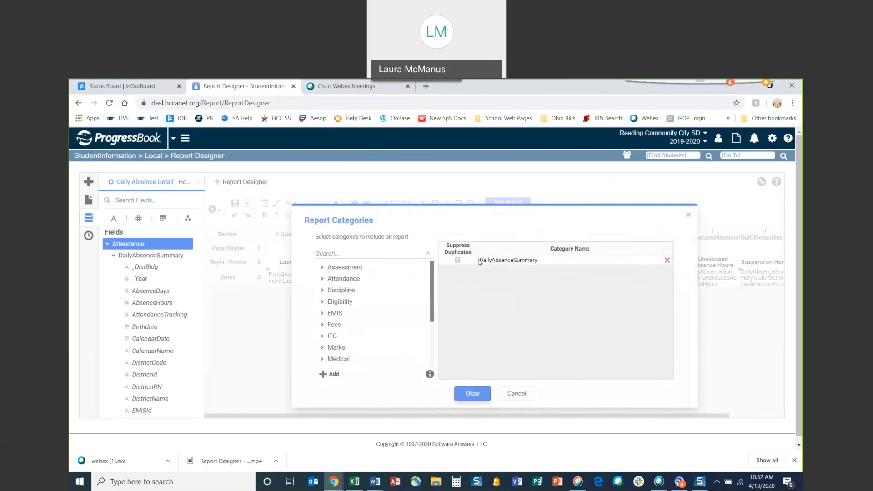
click(478, 395)
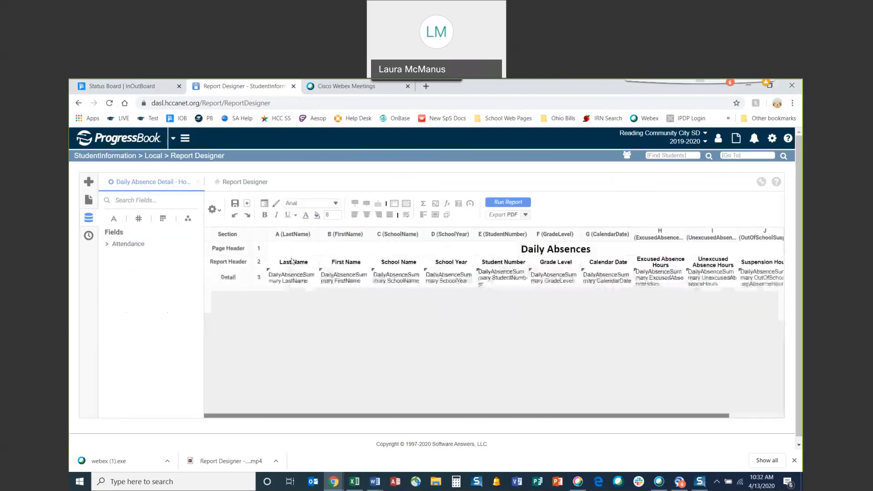
Step: Remove DailyAbsenceSummary.SchoolName from the report's sort fields
click(215, 212)
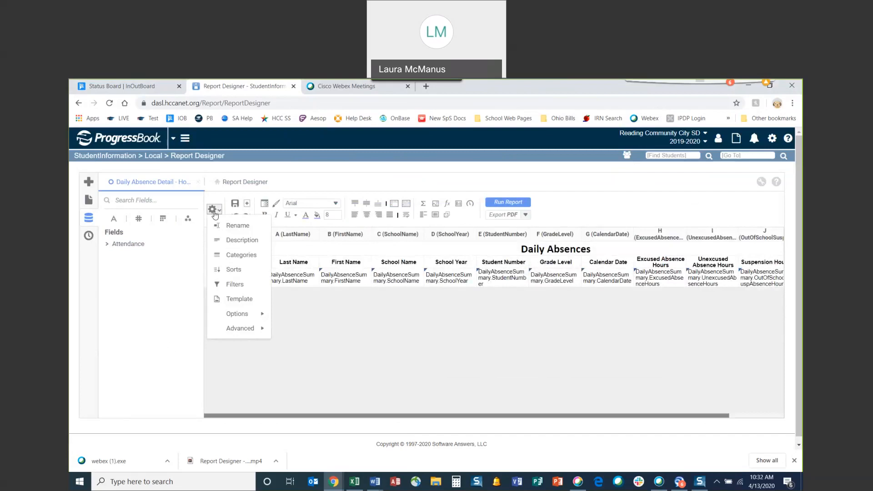
click(246, 275)
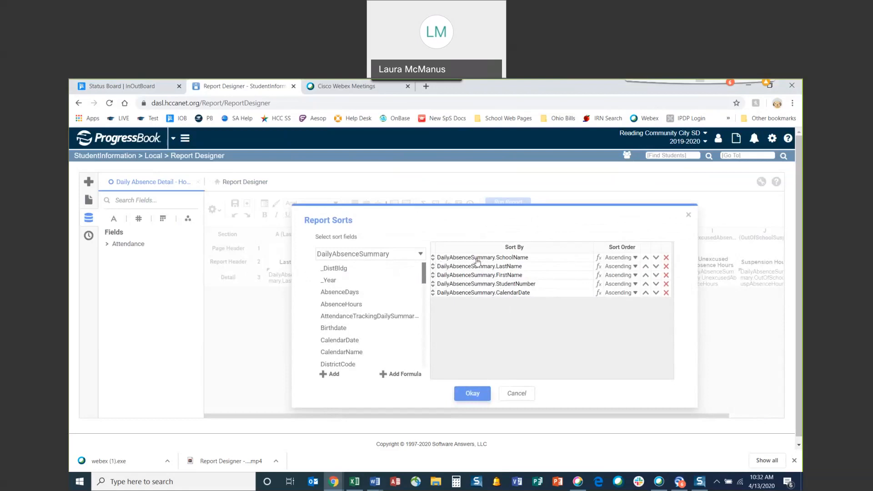
click(667, 258)
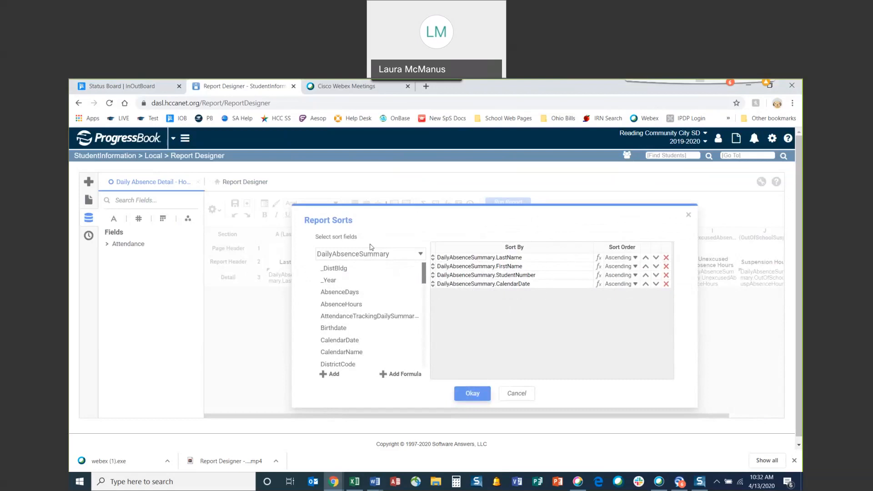
Step: Add the Homeroom field from DailyAbsenceSummary to the report's sort fields
drag(423, 272, 423, 309)
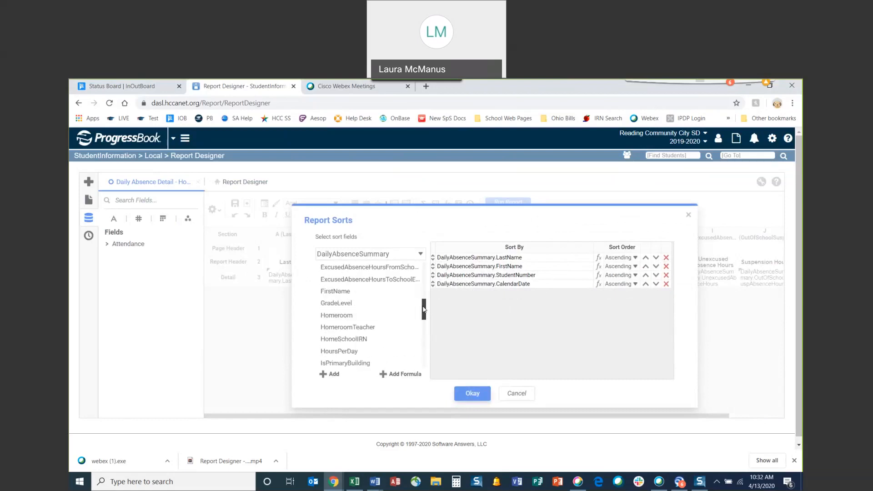
click(347, 317)
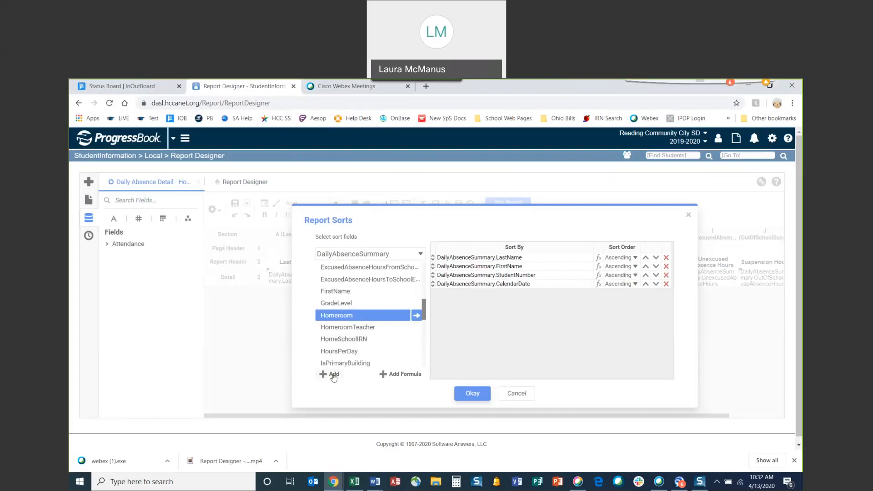
double_click(388, 318)
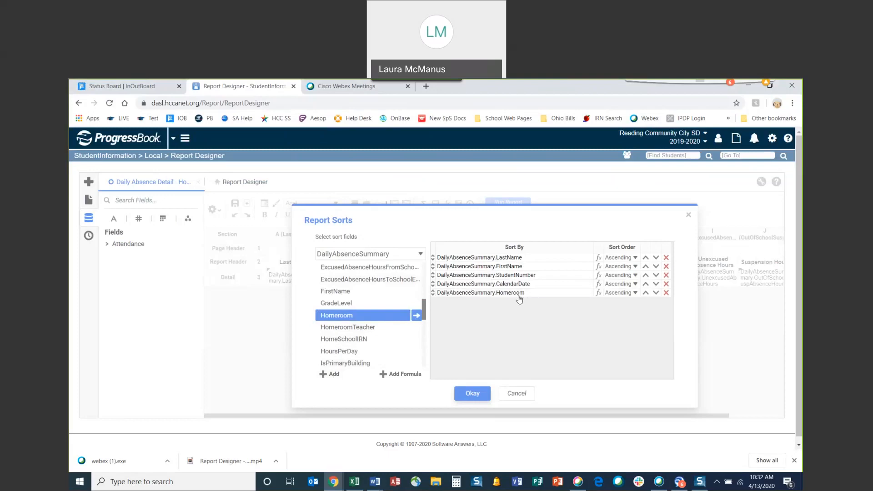
Step: Move DailyAbsenceSummary.Homeroom up to first place in the sort order, ahead of LastName, and accept the report sorts
click(646, 294)
click(647, 284)
click(645, 275)
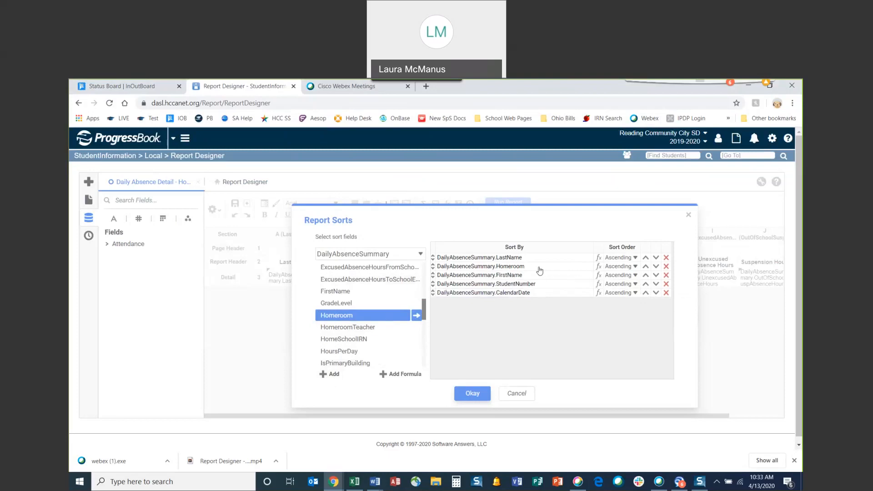
click(645, 267)
click(477, 395)
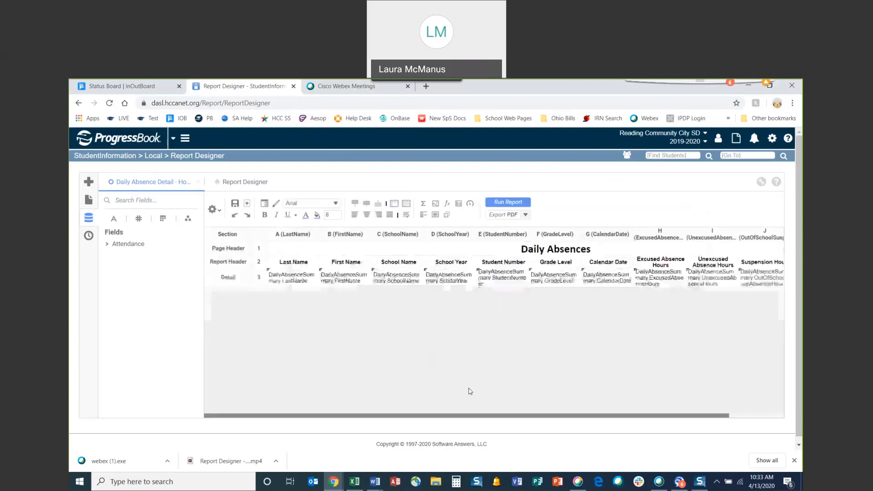
Step: Open the report filters and turn off Prompt For Value for the School Year filter
click(214, 210)
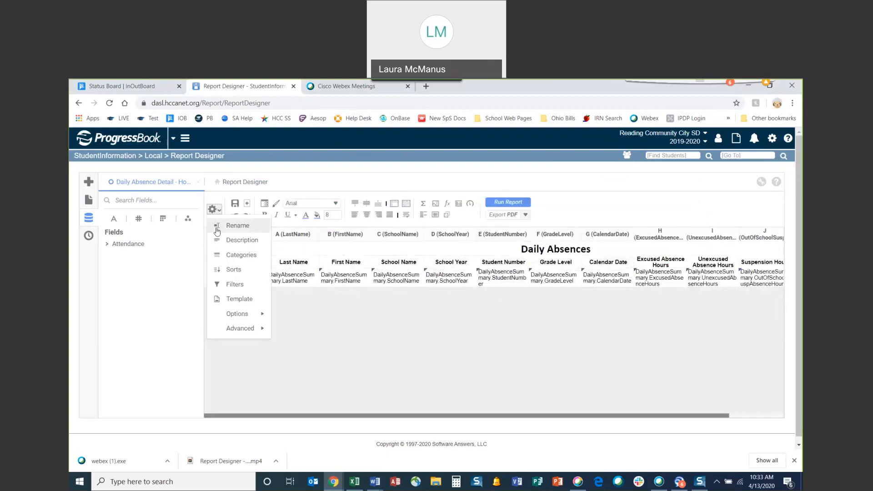
mouse_move(229, 318)
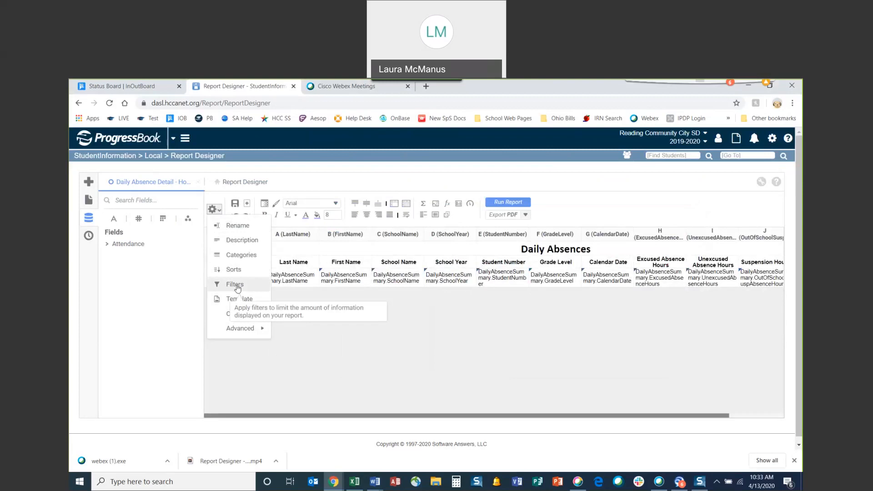
click(235, 285)
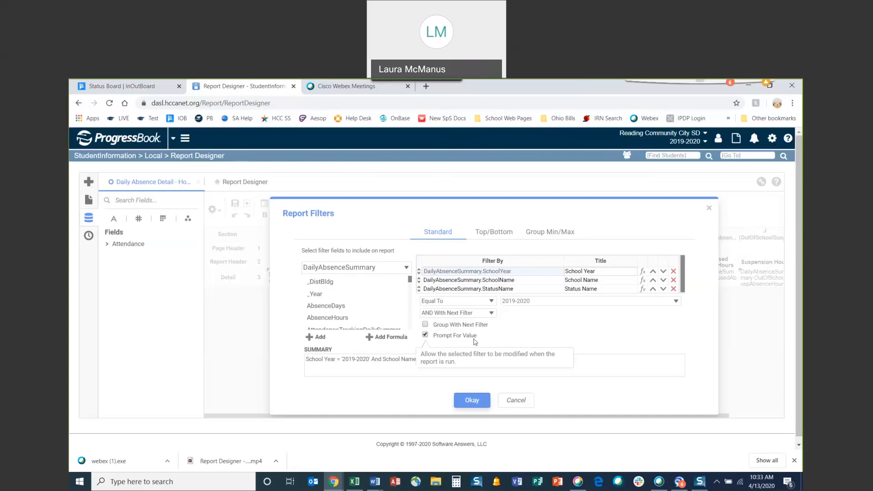
click(426, 336)
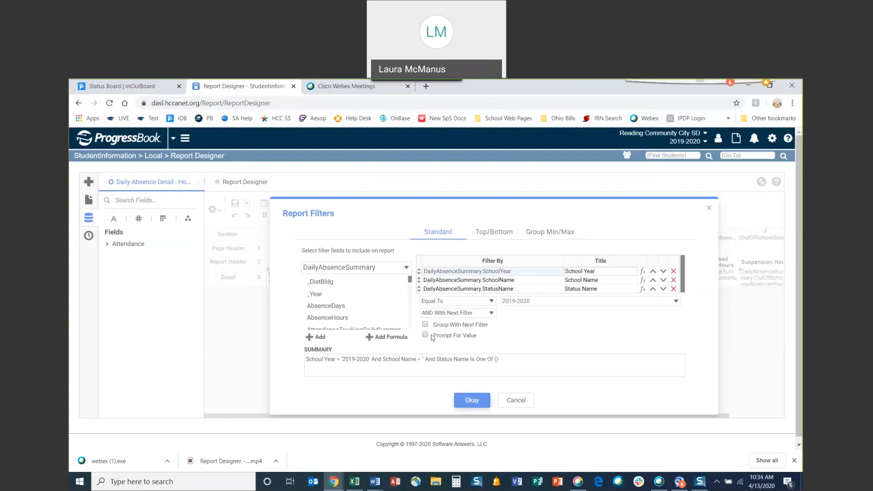
Step: Set the School Name filter to equal Reading High School
click(516, 281)
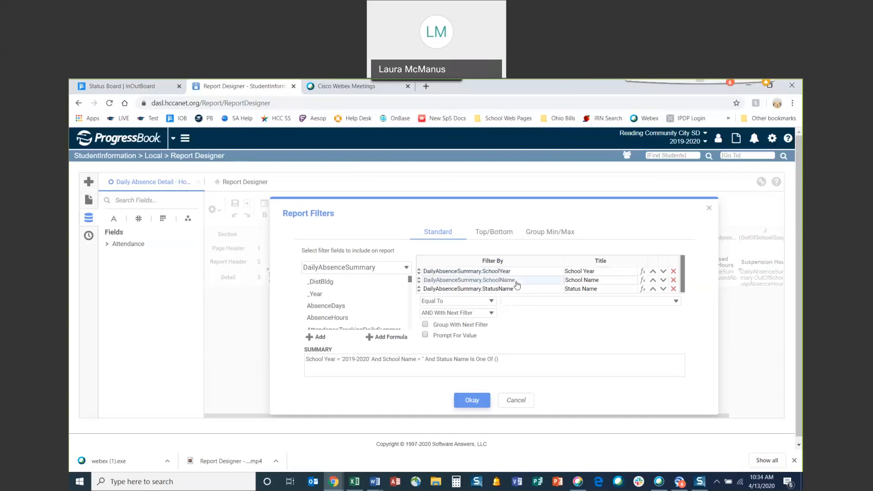
click(469, 339)
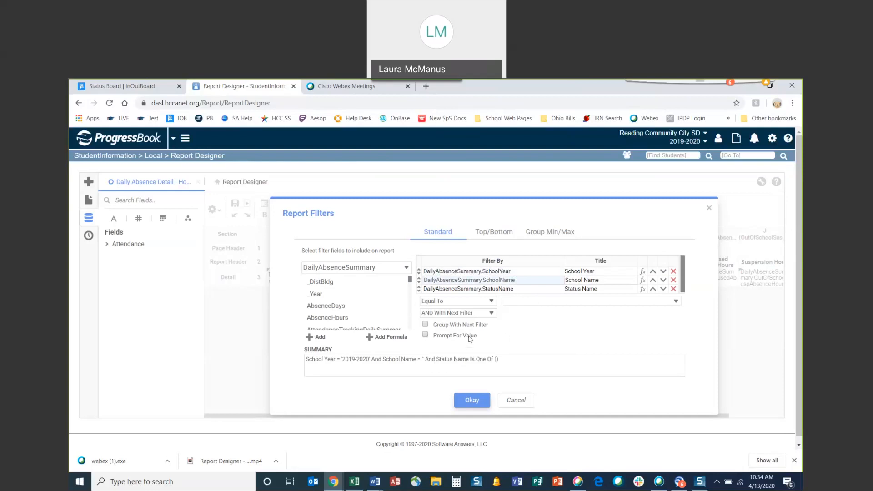
click(677, 304)
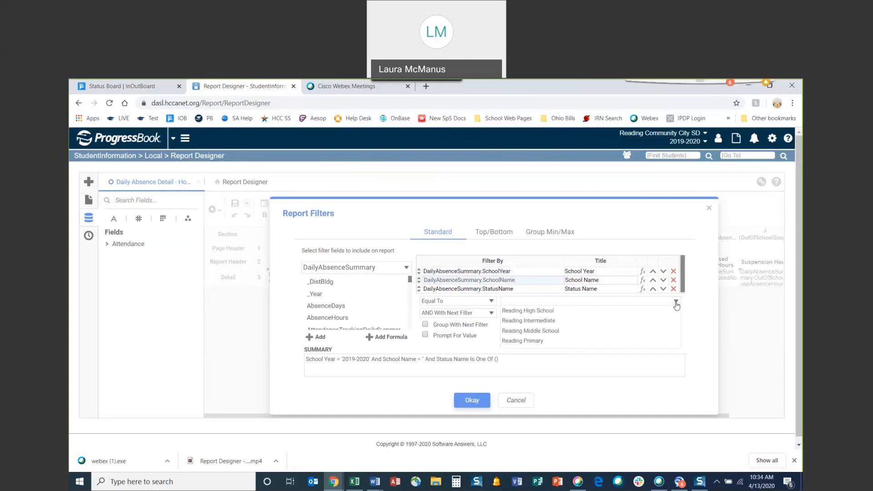
click(577, 311)
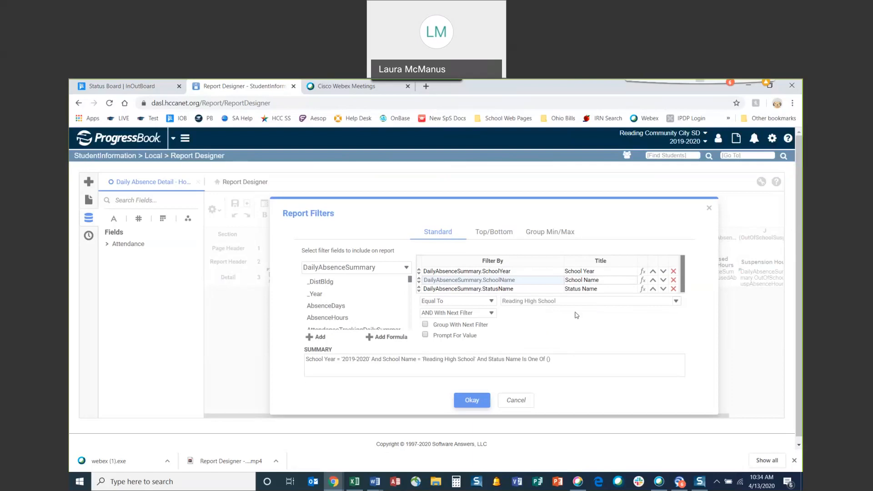
Step: Limit the Status Name filter to ACTIVE RES, Court Placed In District and Open Enroll from Another Dist, with Prompt For Value off
click(522, 289)
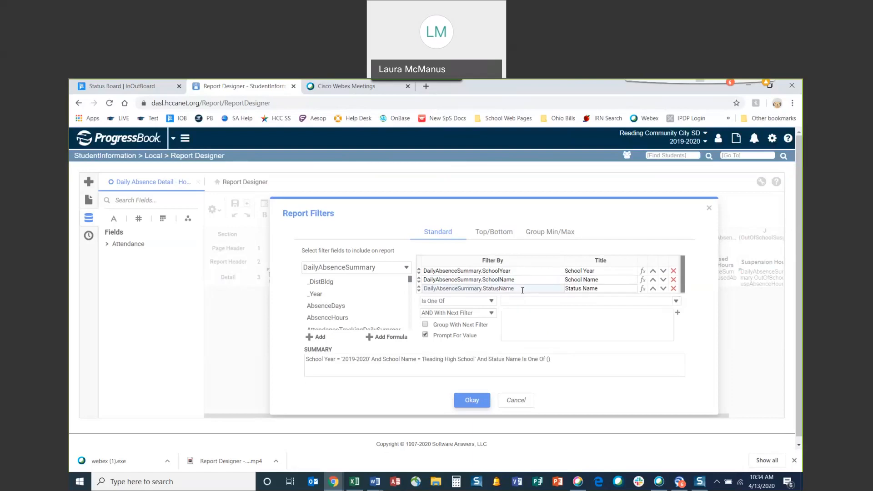
scroll(537, 296, down, 1)
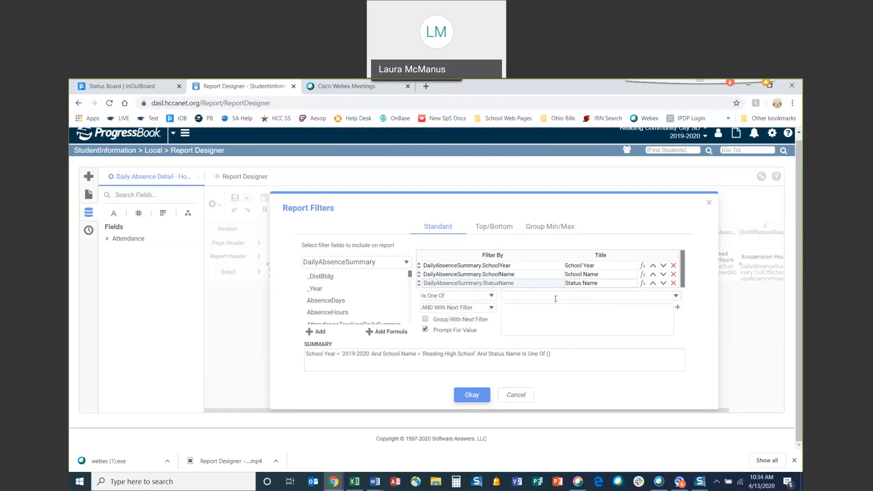
click(678, 298)
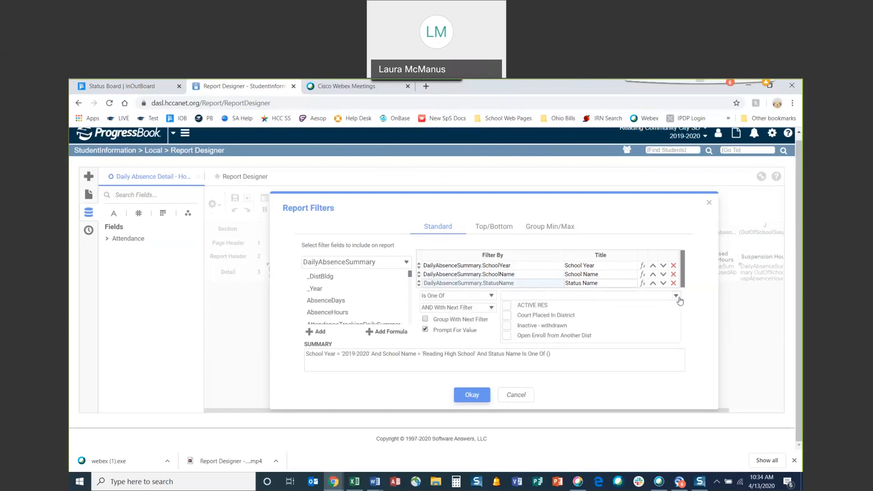
click(537, 306)
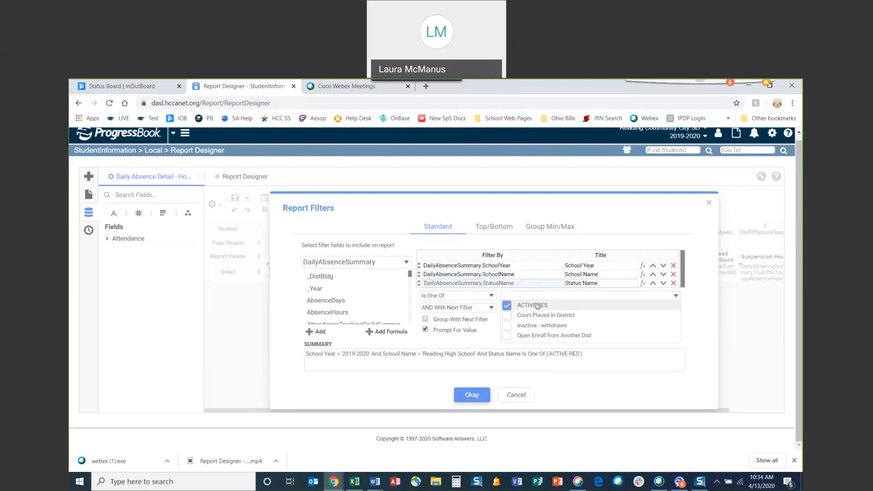
click(536, 316)
click(537, 335)
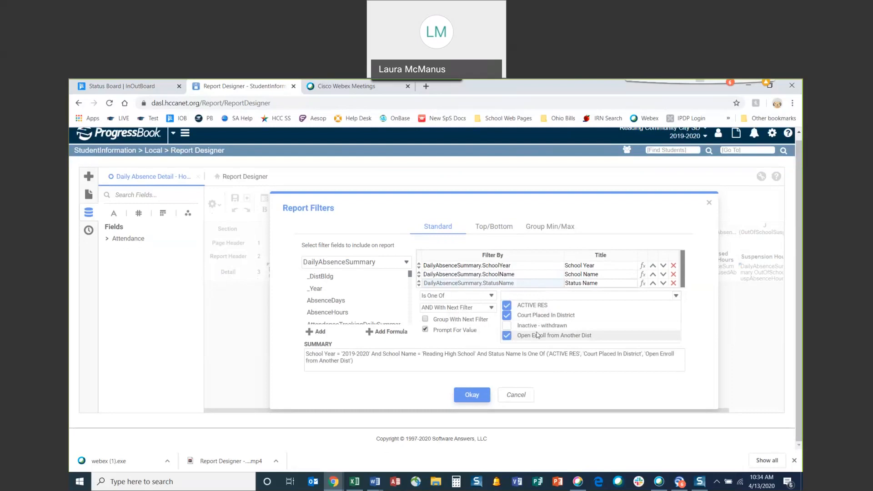
click(677, 296)
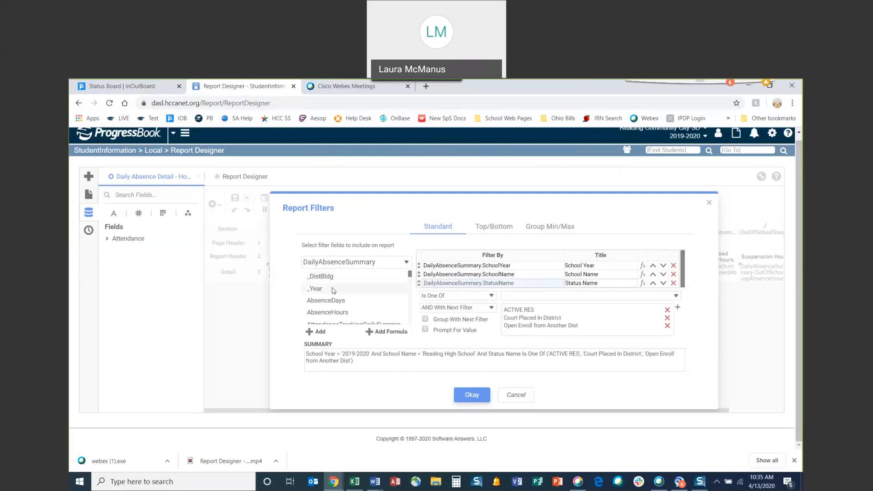
Step: Add DailyAbsenceSummary.Homeroom as a report filter and title it Homeroom
scroll(369, 290, down, 5)
scroll(370, 289, down, 3)
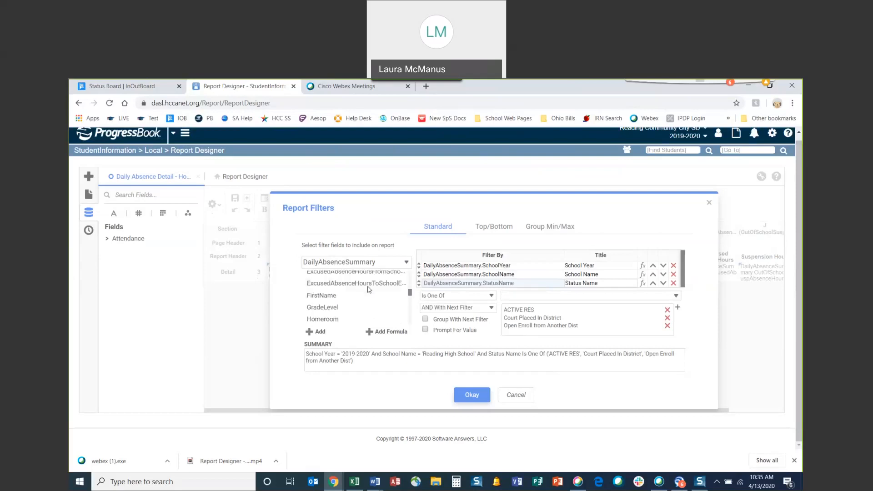
click(336, 317)
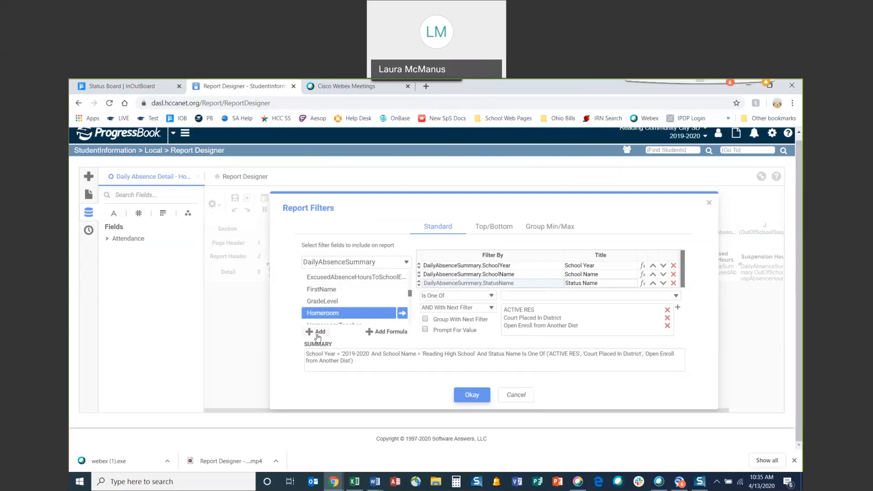
click(403, 314)
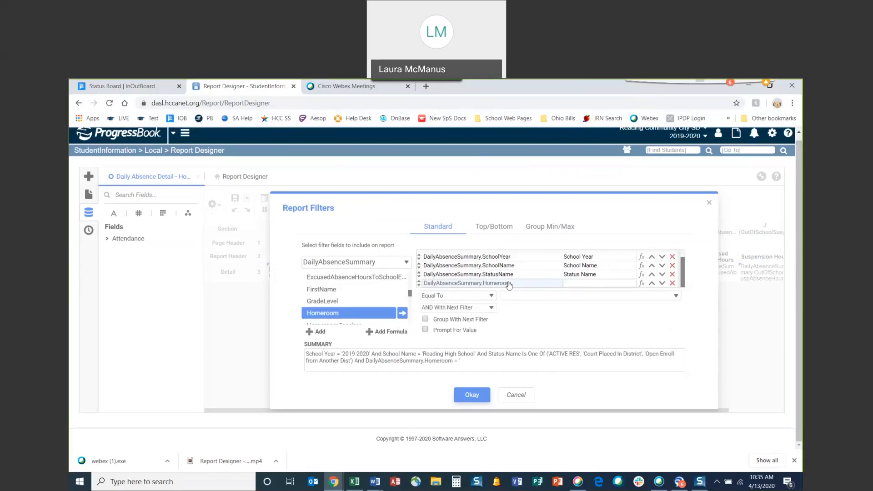
click(581, 282)
text(Homeroom)
Step: Set the Homeroom filter to equal 201 and accept the report filters
click(676, 296)
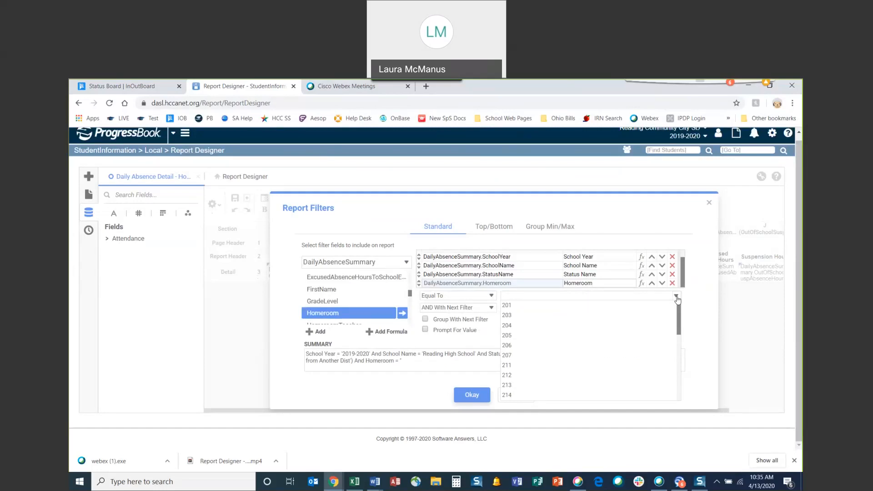
click(537, 309)
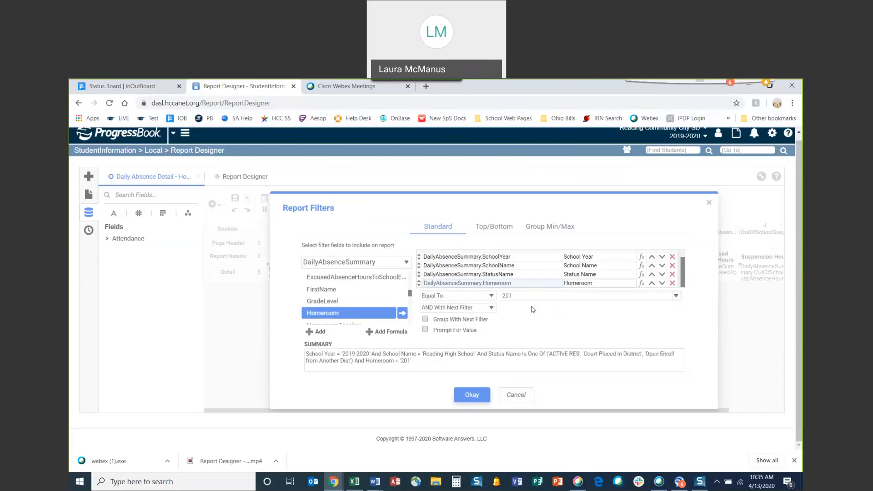
click(460, 399)
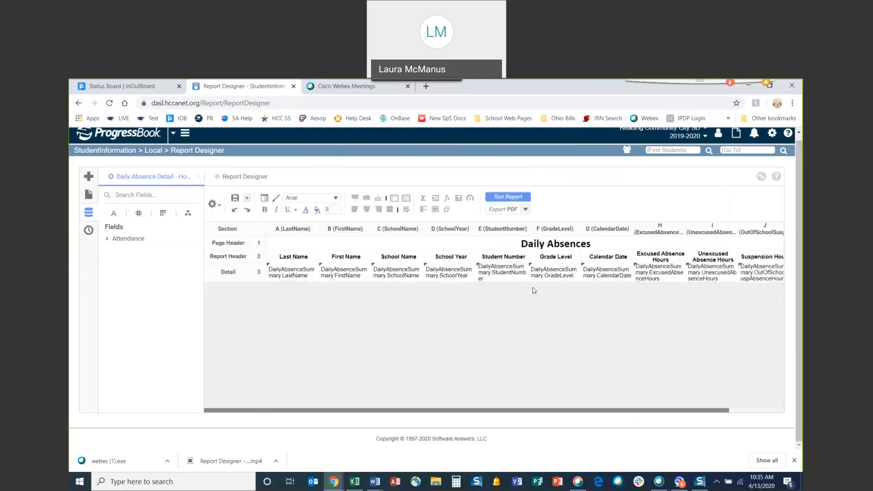
Step: Try deleting the Last Name column and undo the deletion
right_click(308, 233)
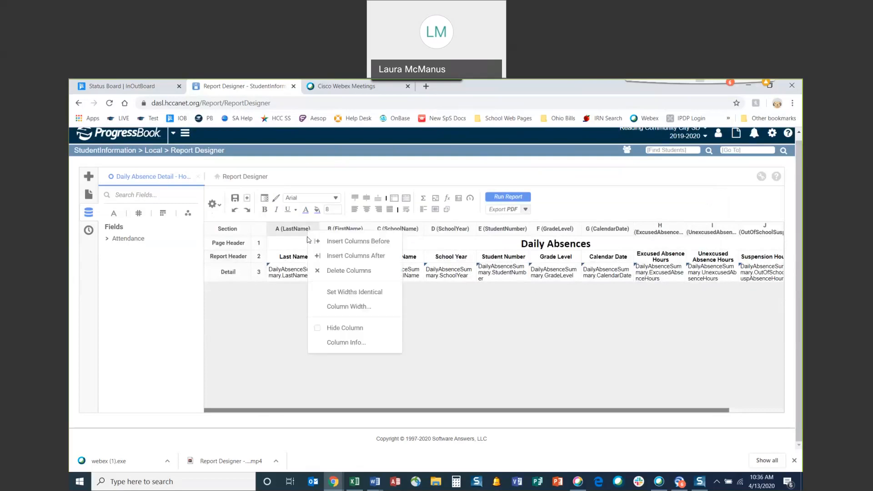
click(317, 273)
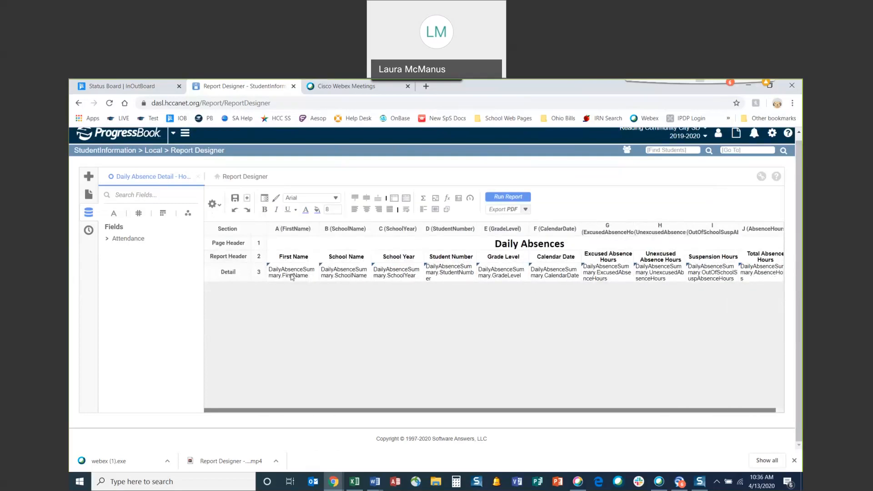
click(234, 211)
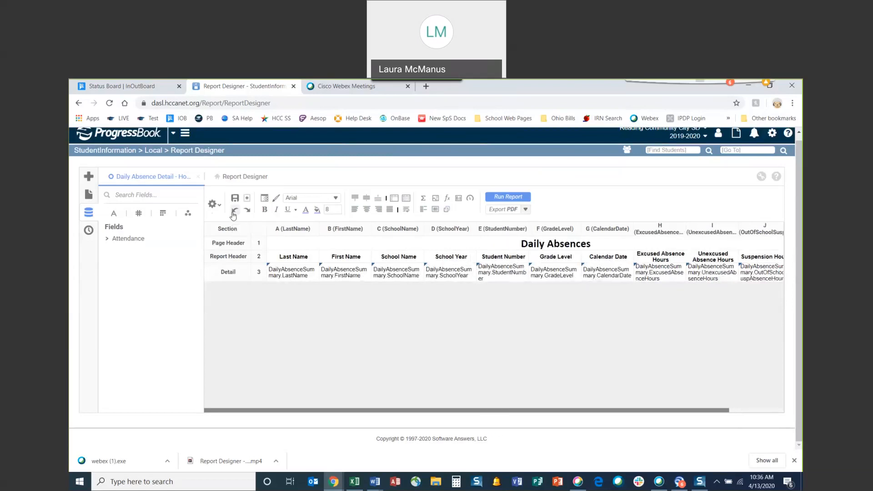
Step: Delete the Last Name column from the report layout
right_click(307, 230)
right_click(286, 229)
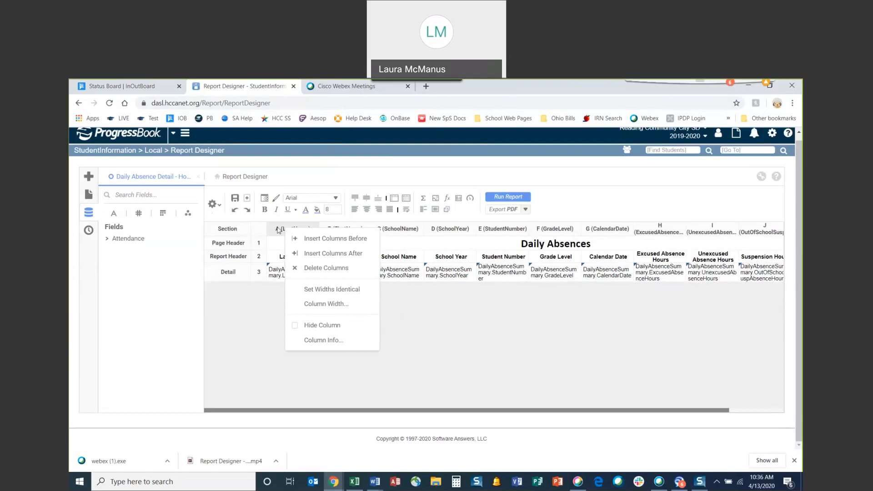
click(356, 269)
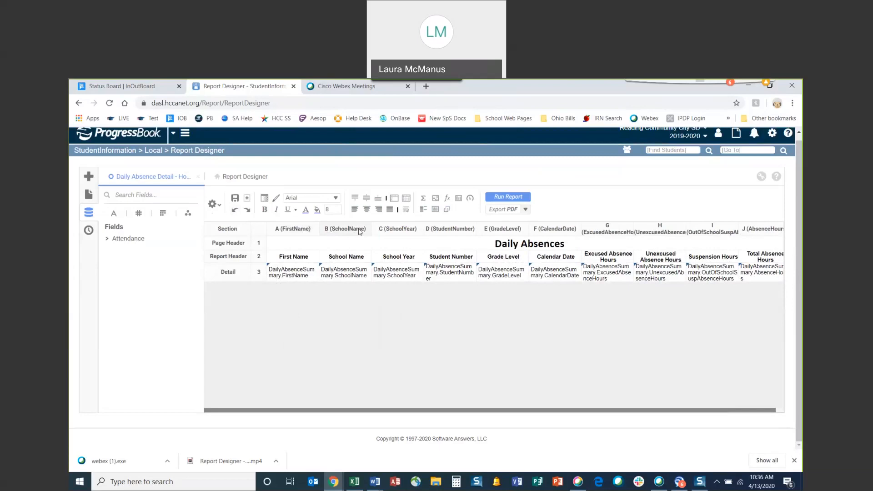
Step: Delete the School Name and School Year columns from the report layout
right_click(359, 231)
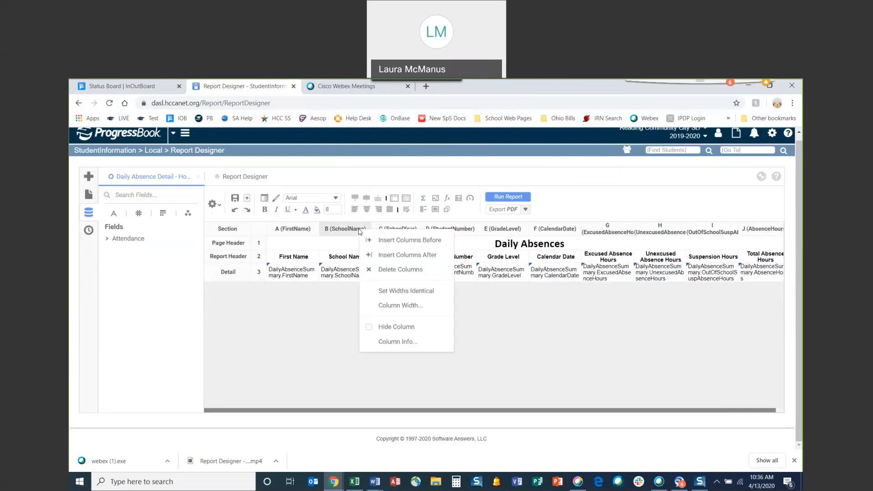
click(367, 270)
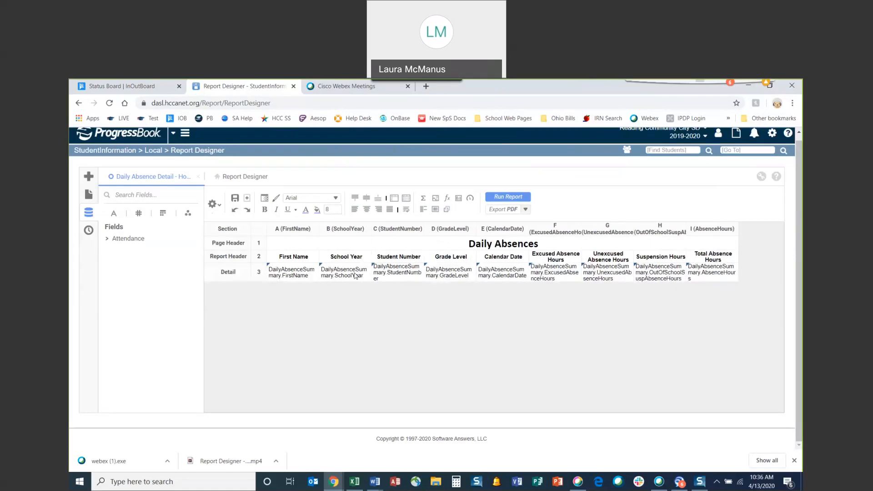
click(359, 230)
right_click(359, 229)
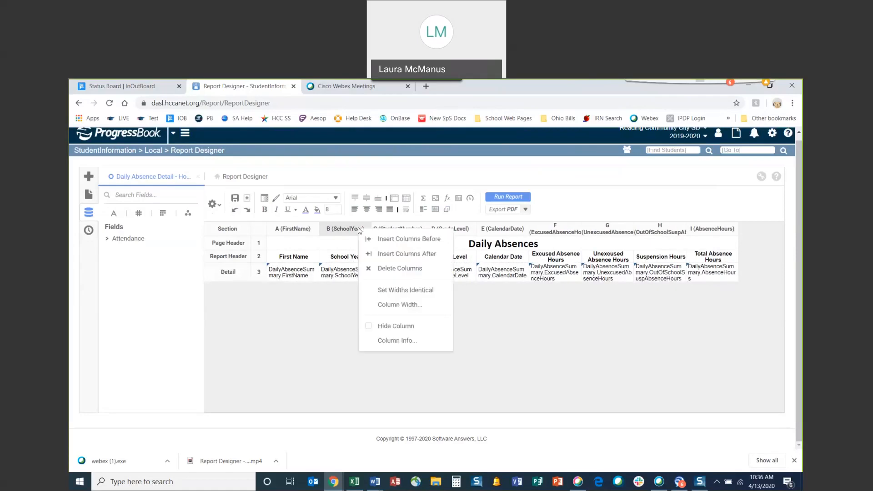
click(371, 270)
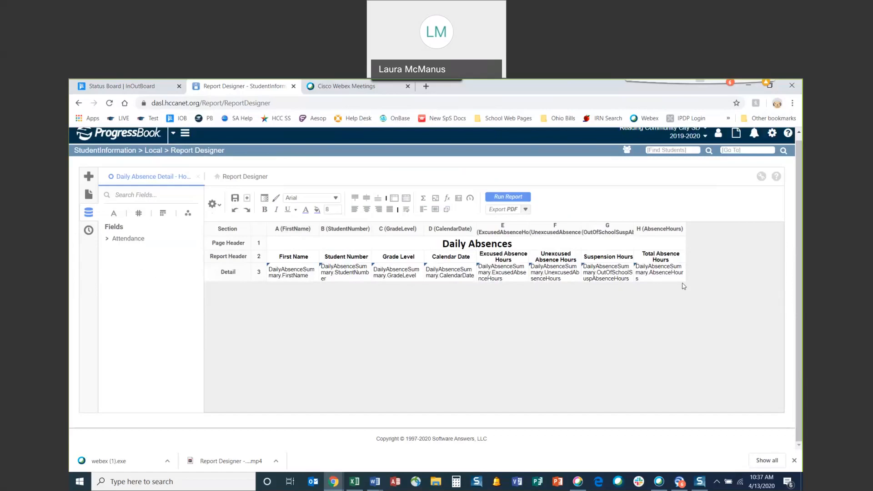
right_click(299, 233)
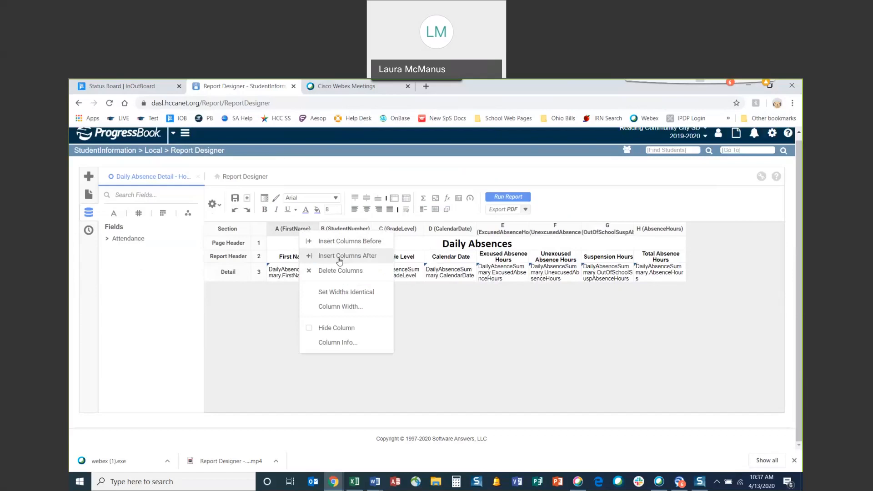
click(292, 231)
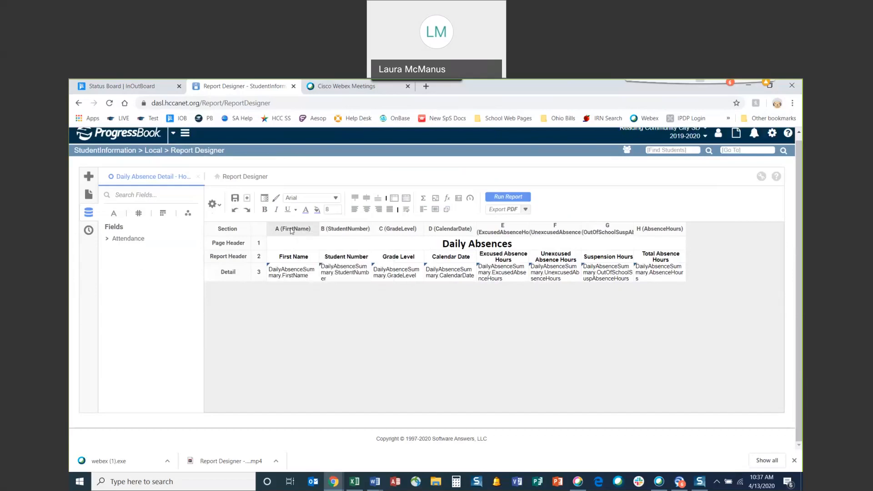
right_click(291, 231)
Step: Expand the DailyAbsenceSummary fields under Attendance and select the HoursPerDay field
click(107, 238)
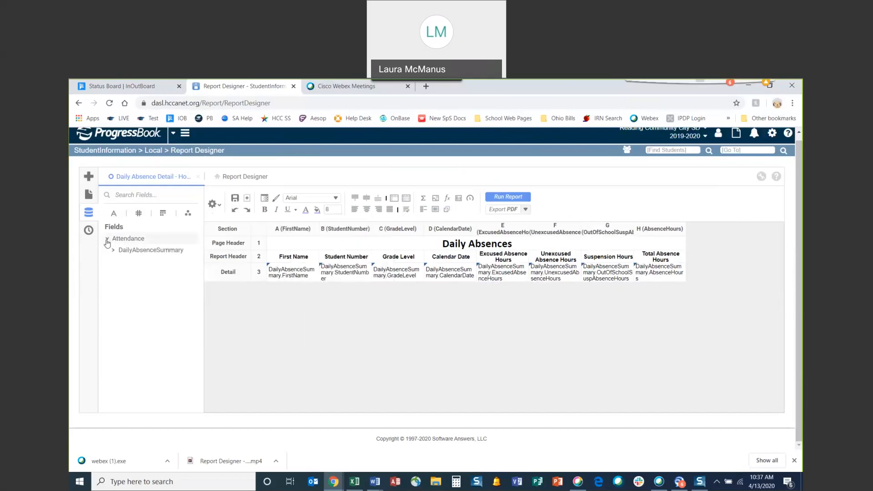
click(114, 250)
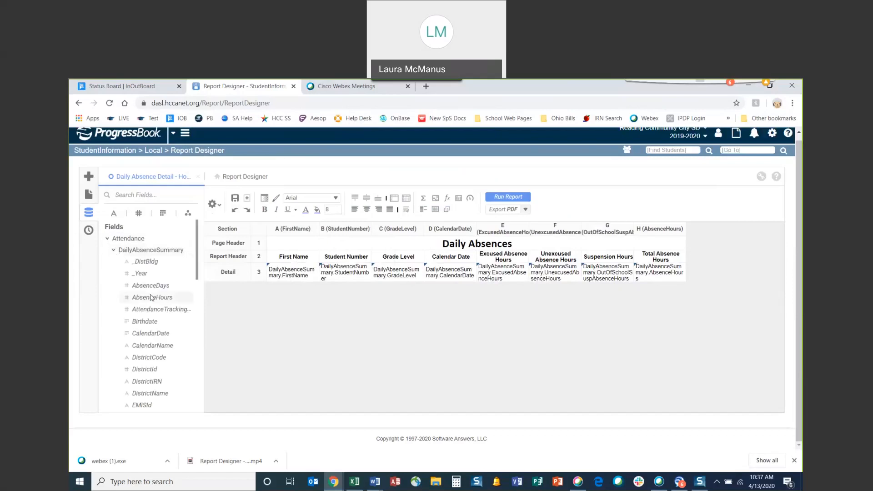
scroll(165, 311, down, 1)
scroll(185, 311, down, 4)
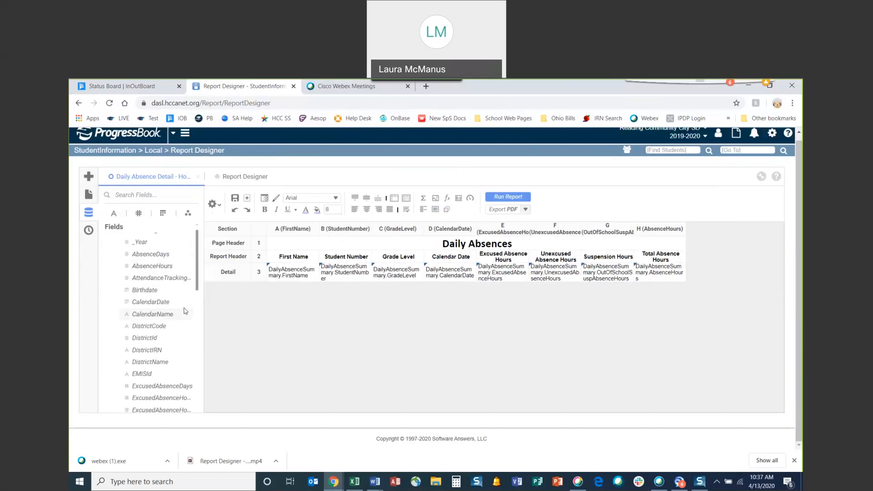
scroll(184, 311, down, 6)
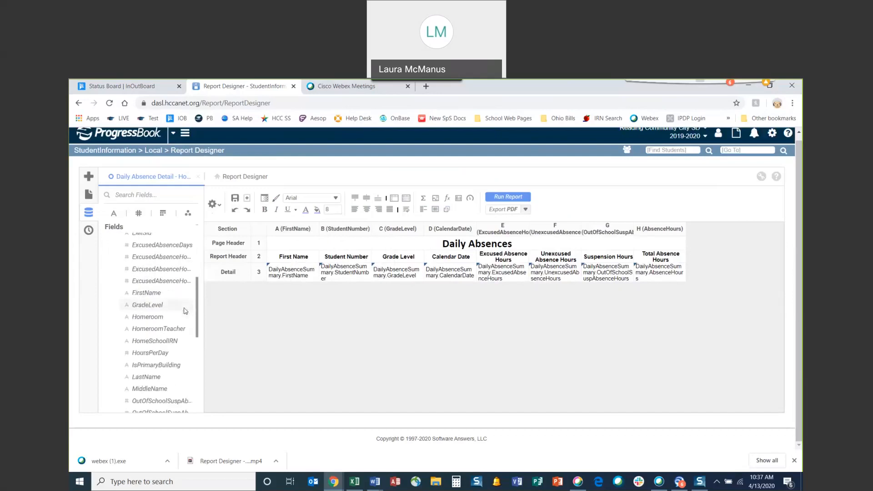
scroll(184, 311, down, 4)
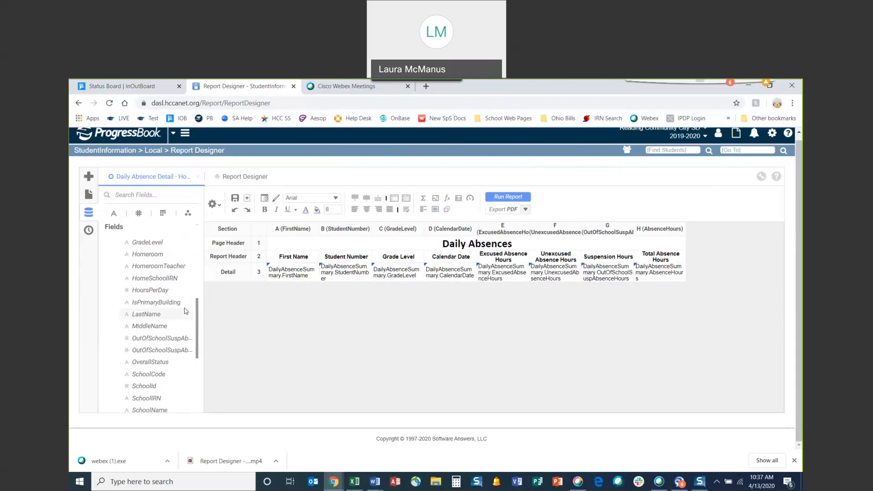
click(179, 293)
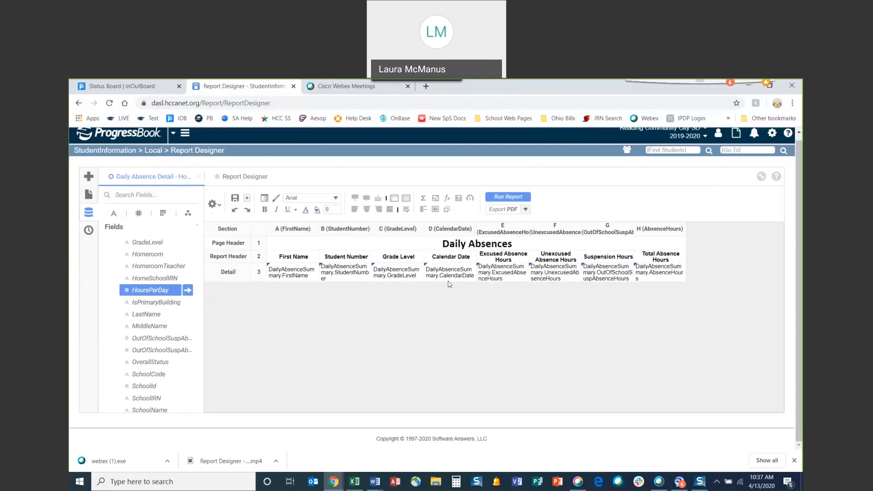
Step: Insert a column before Calendar Date and place the HoursPerDay field in its Detail cell
right_click(450, 231)
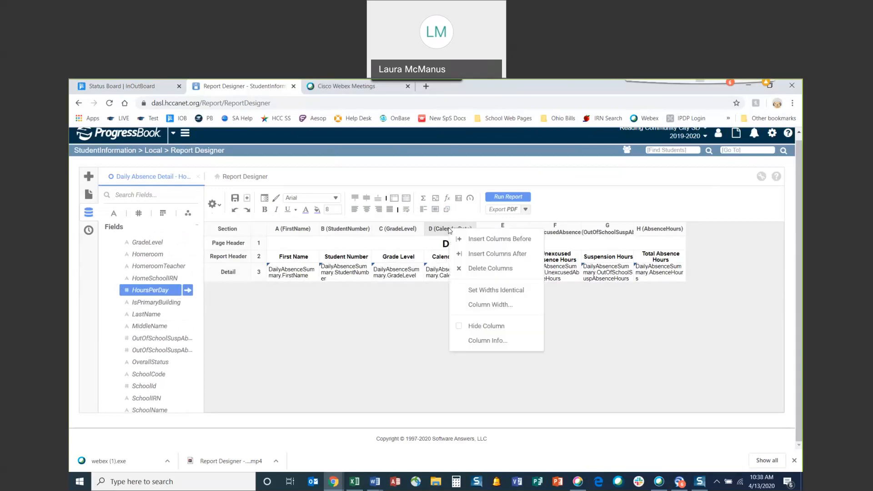
click(493, 243)
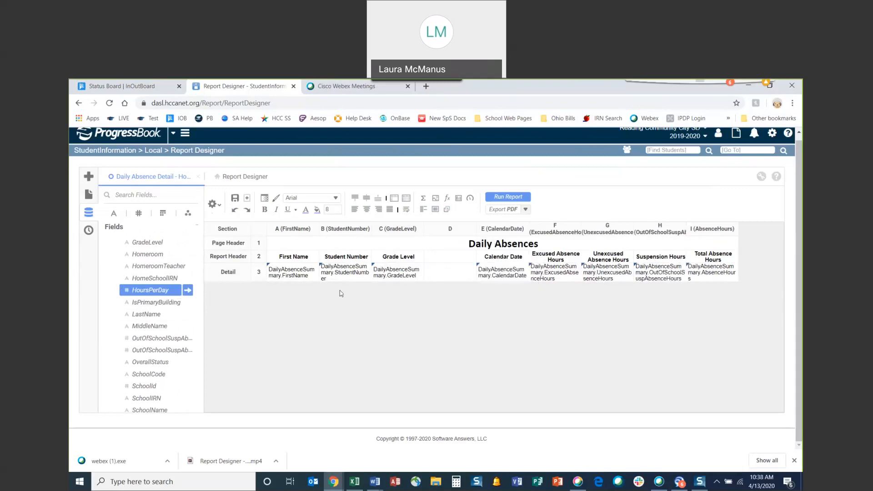
double_click(163, 294)
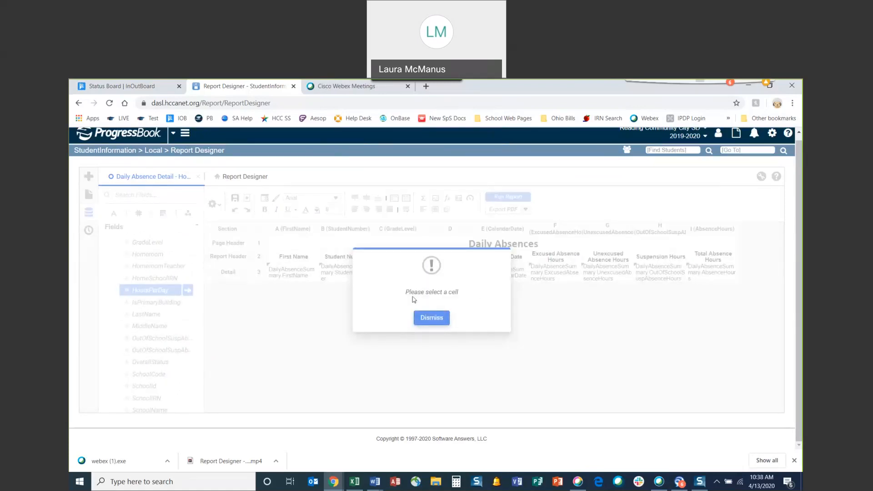
click(431, 318)
click(446, 283)
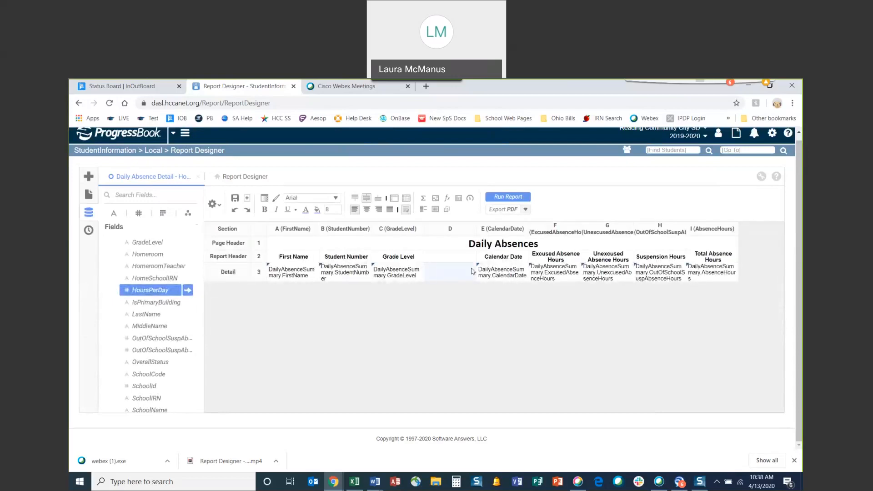
click(444, 257)
click(453, 274)
drag(173, 292, 457, 272)
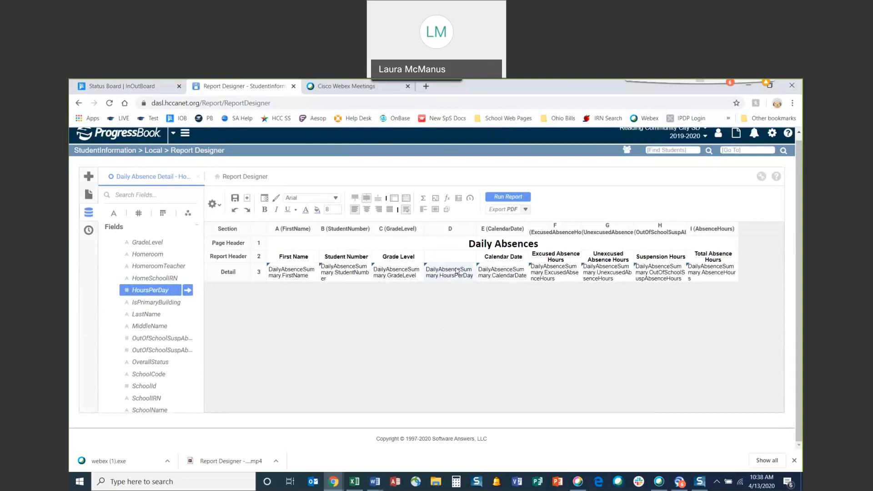
key(Delete)
drag(174, 291, 449, 277)
Step: Enter the heading "Hours Per Day" in the new column's Report Header cell
click(460, 261)
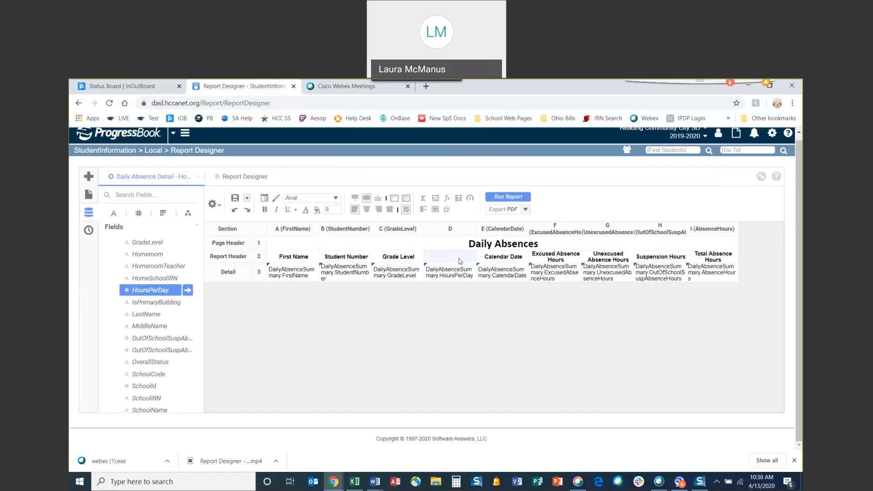
text(Hours )
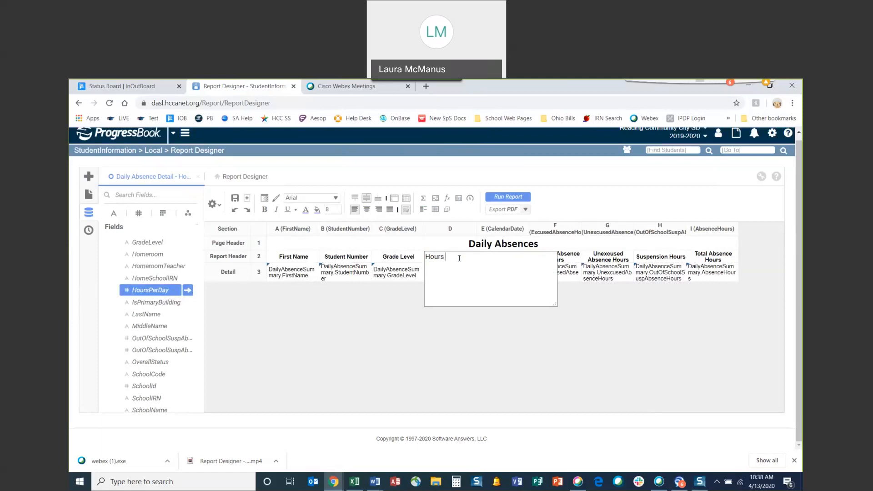
text(Per Day)
key(Return)
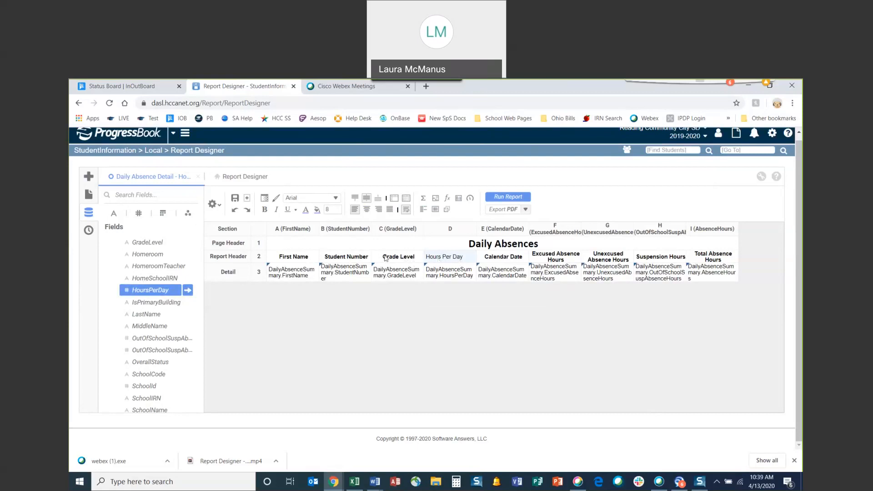
Step: Copy the Grade Level heading's formatting onto the Hours Per Day heading with the Format Paintbrush
click(404, 258)
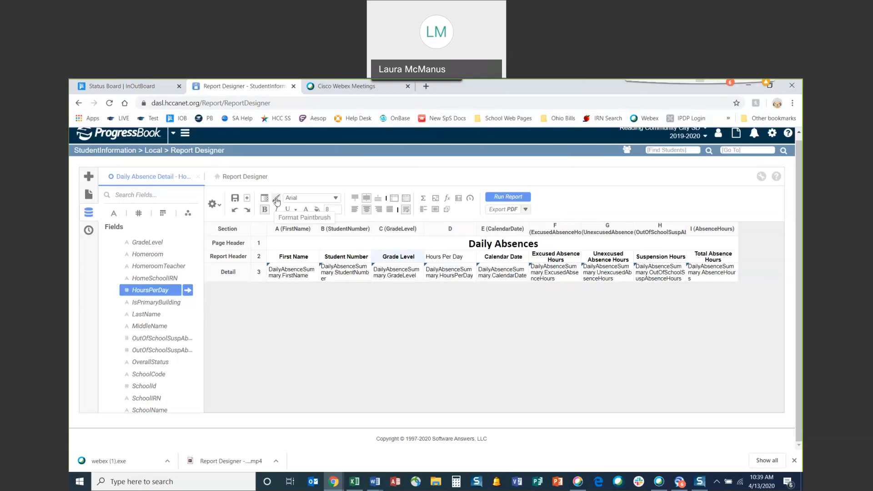
click(277, 200)
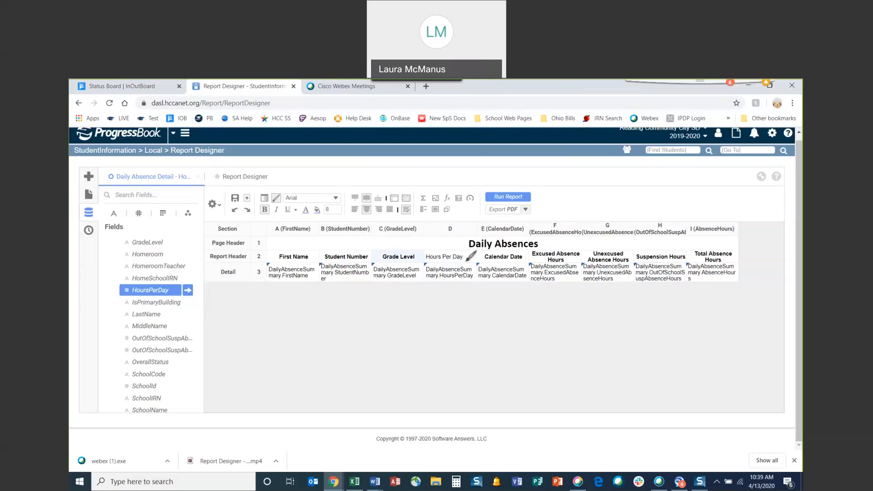
click(468, 259)
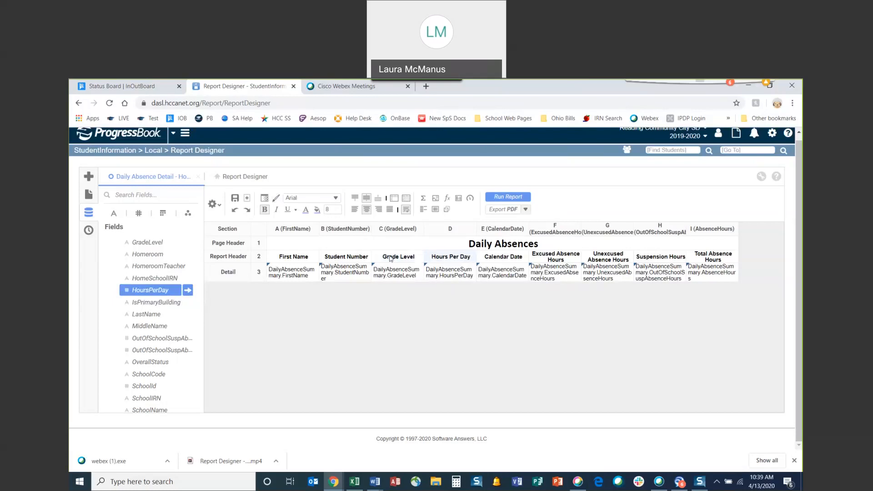
click(397, 257)
click(453, 258)
Step: Change the report title in the Page Header to "Daily Absences - Homeroom Report"
click(548, 245)
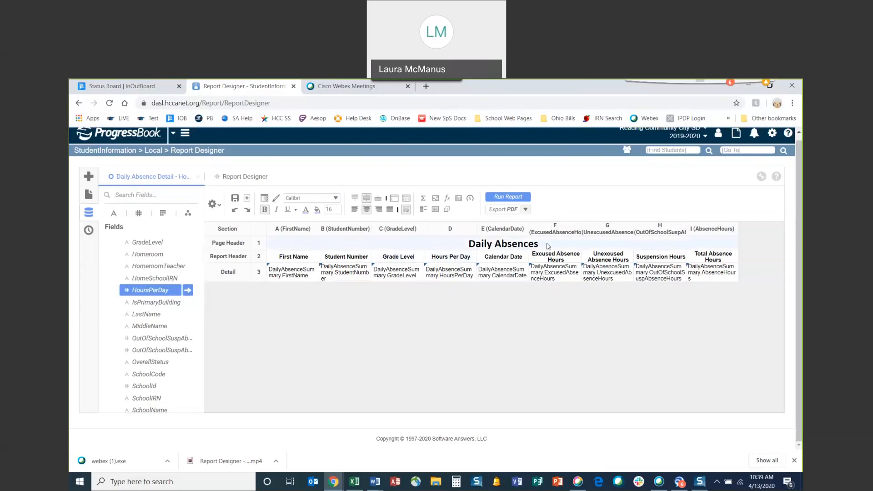
double_click(548, 245)
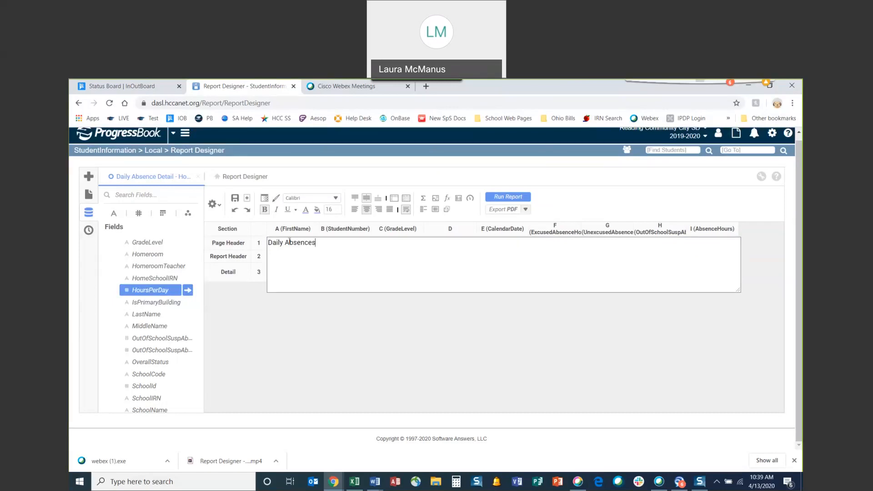
text(- Homeroom Report)
click(412, 300)
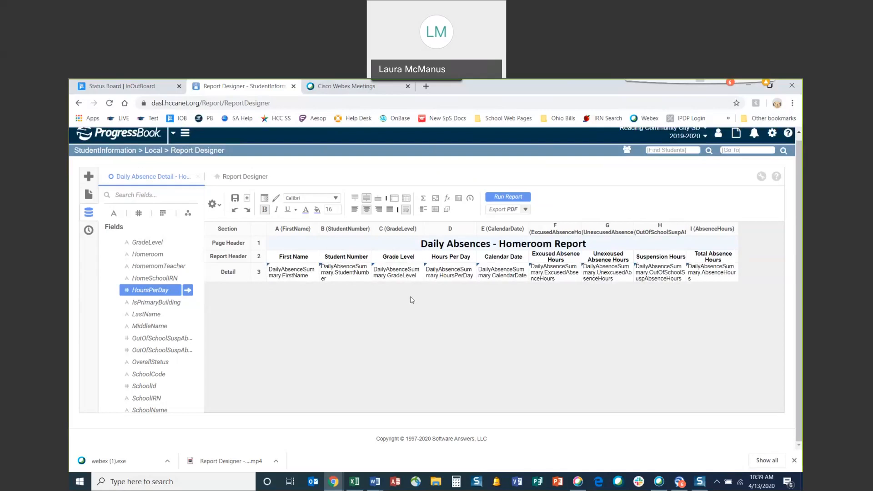
scroll(175, 320, down, 4)
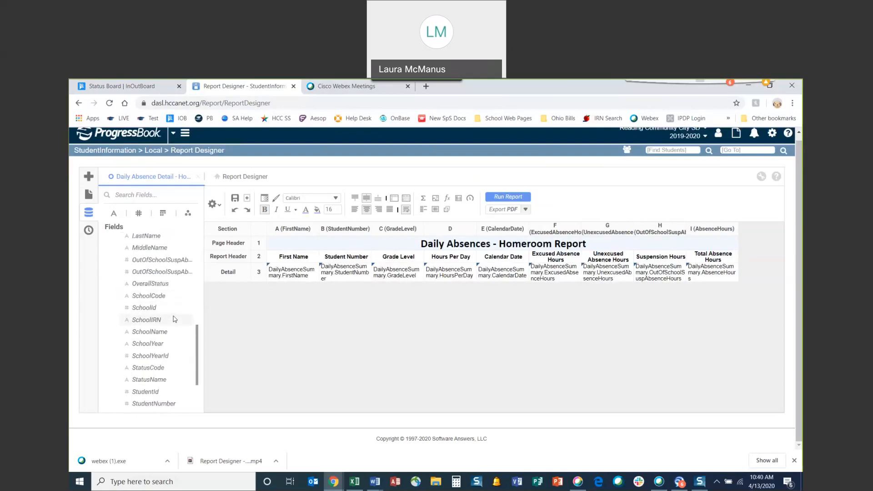
scroll(175, 319, up, 8)
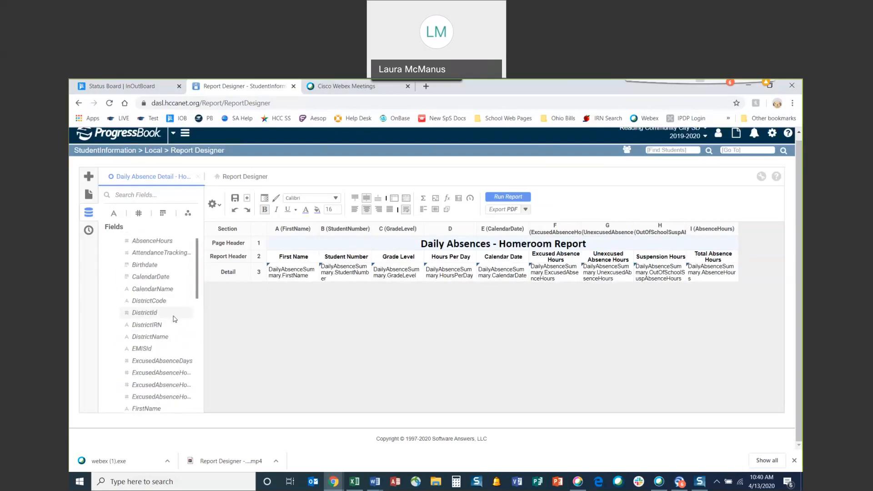
scroll(174, 320, up, 1)
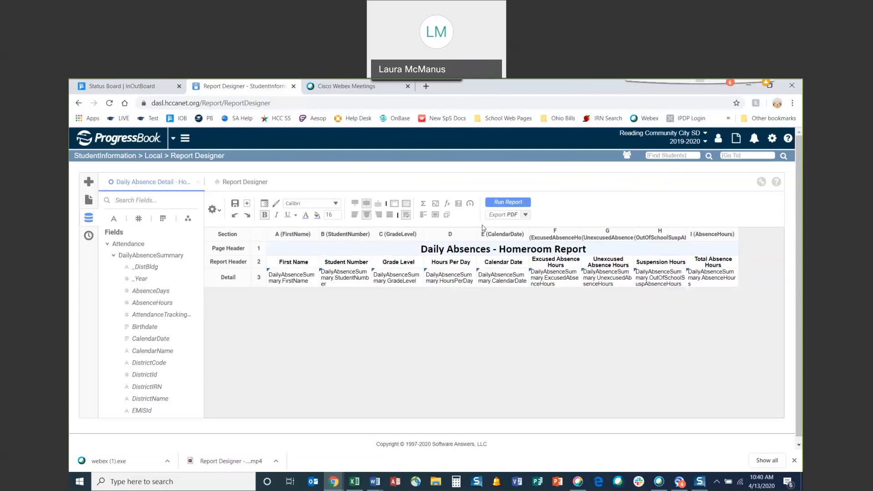
Step: Run the report, review the absence rows on its first two pages, and close the output
click(526, 202)
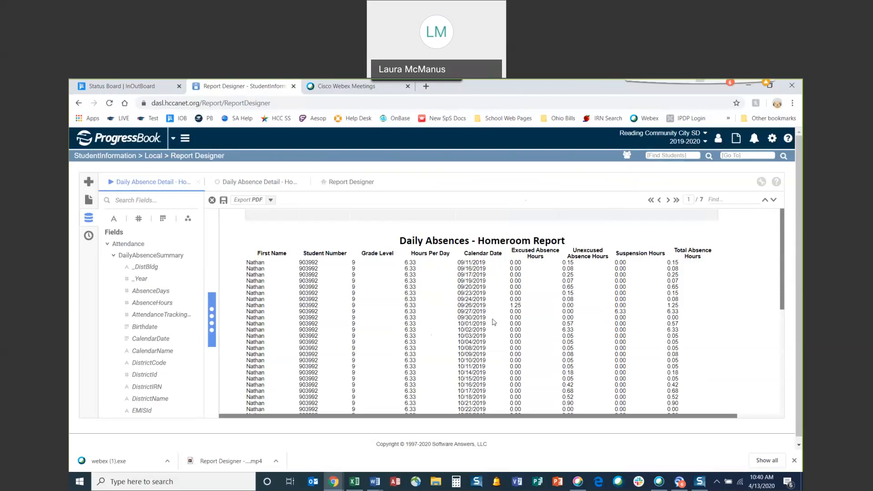
scroll(494, 321, down, 6)
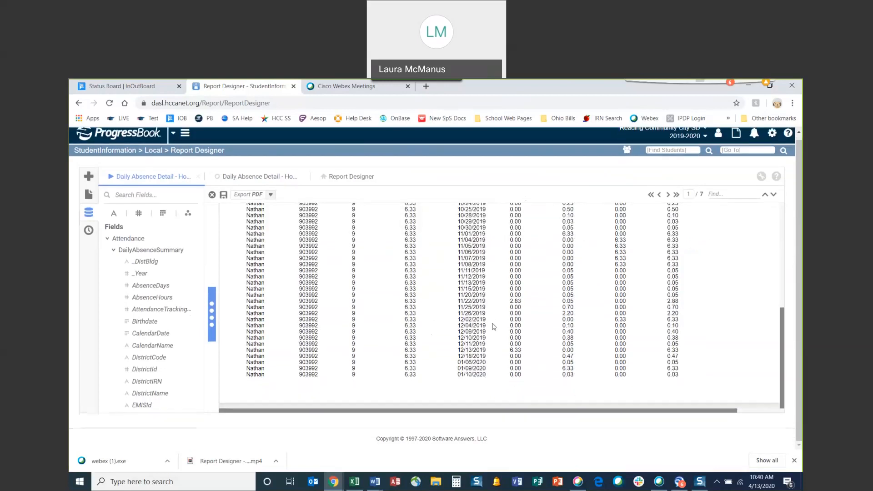
scroll(488, 347, up, 6)
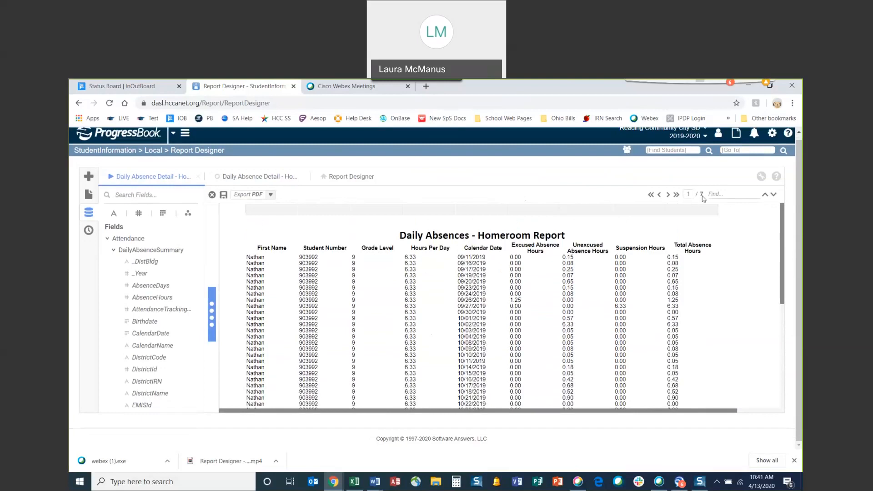
click(668, 196)
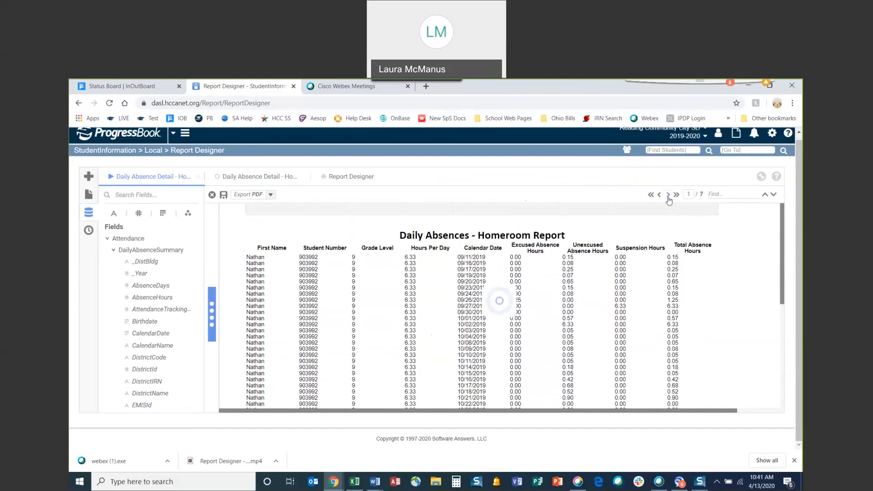
scroll(409, 285, down, 4)
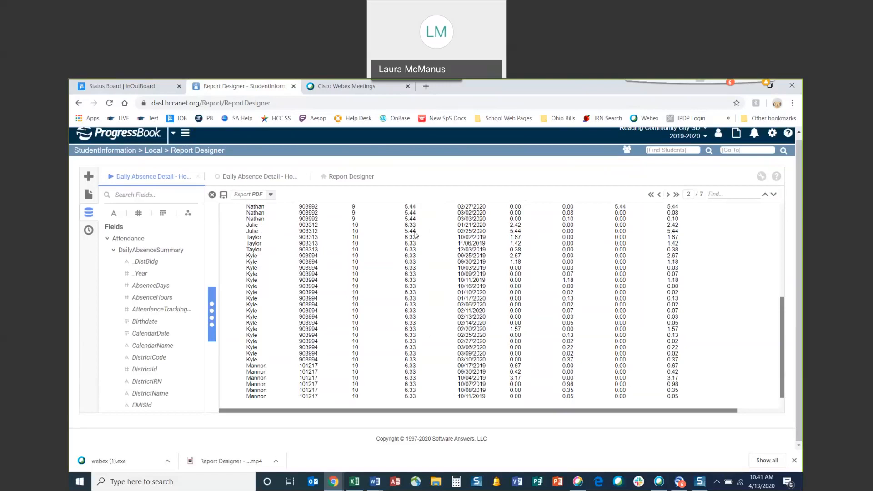
scroll(415, 291, up, 4)
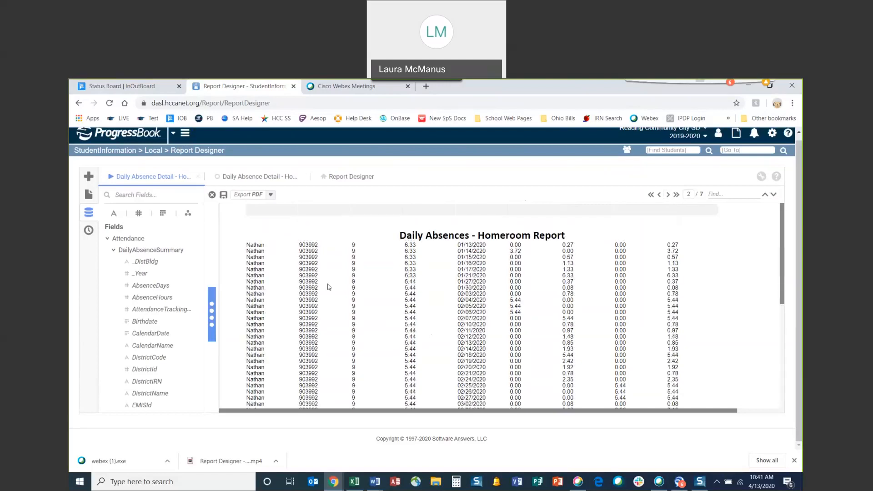
click(198, 177)
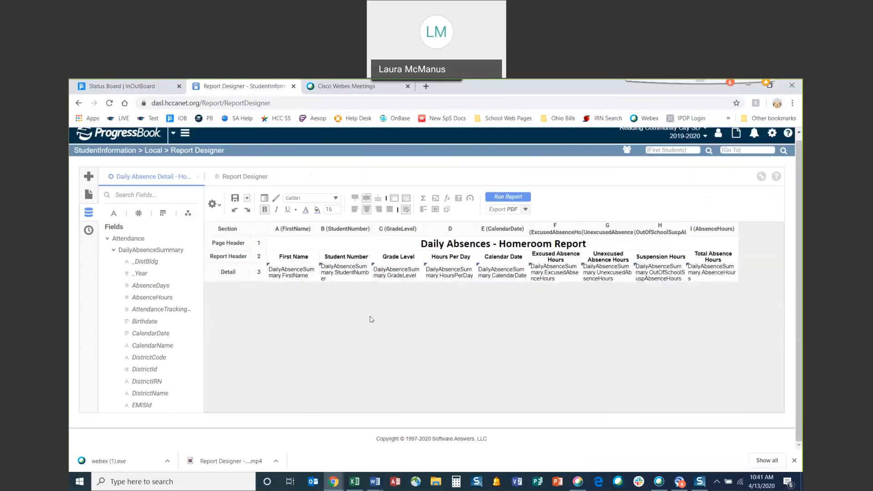
Step: Set the report's Homeroom filter to prompt for its value at run time and clear its preset value, checking the other filters
click(218, 206)
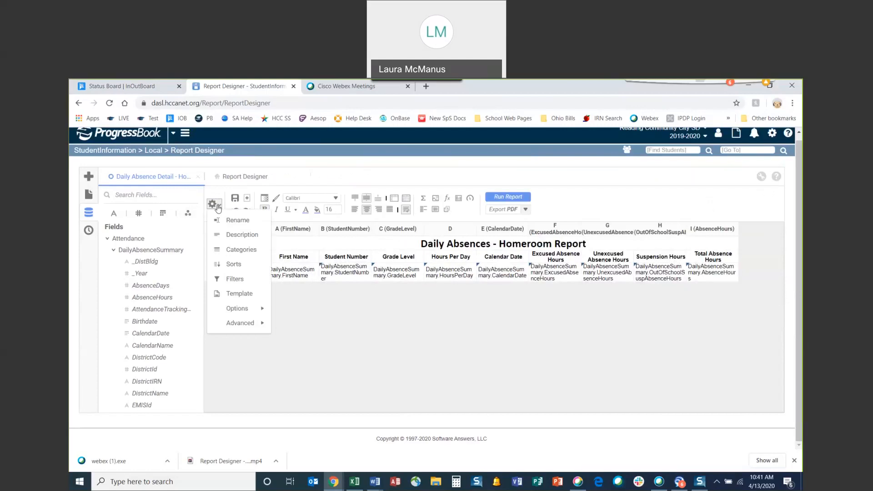
click(257, 283)
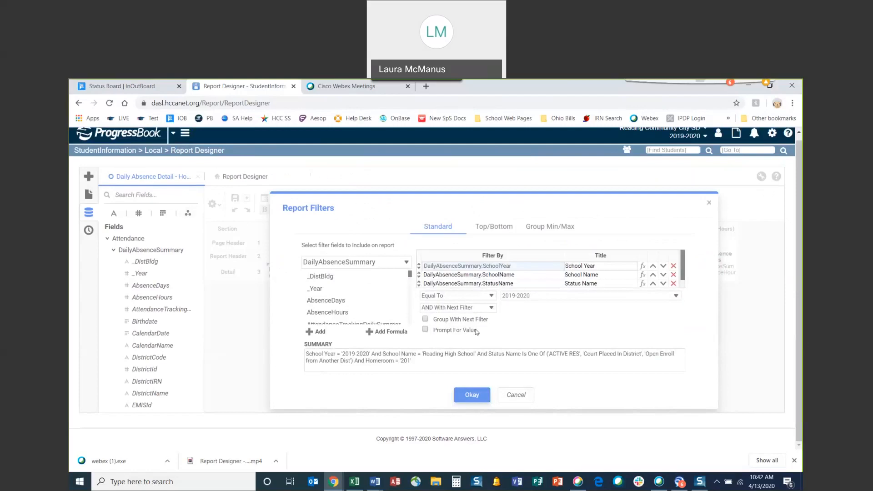
click(512, 275)
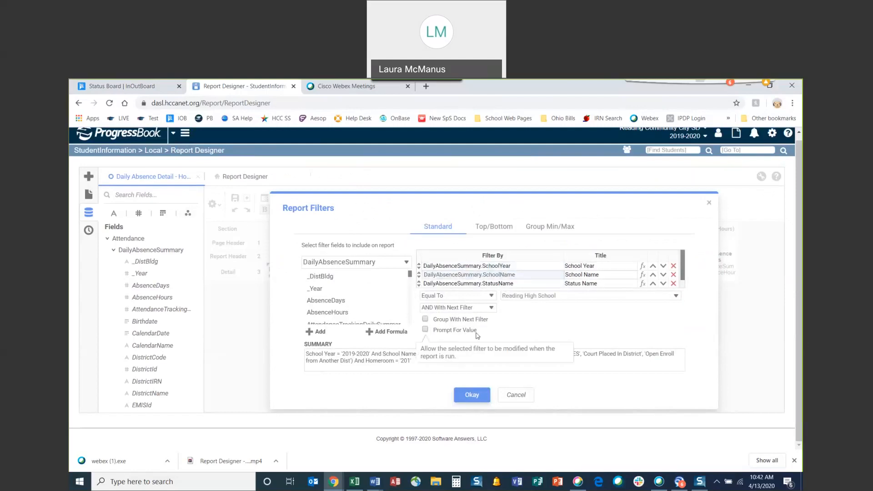
scroll(524, 268, down, 1)
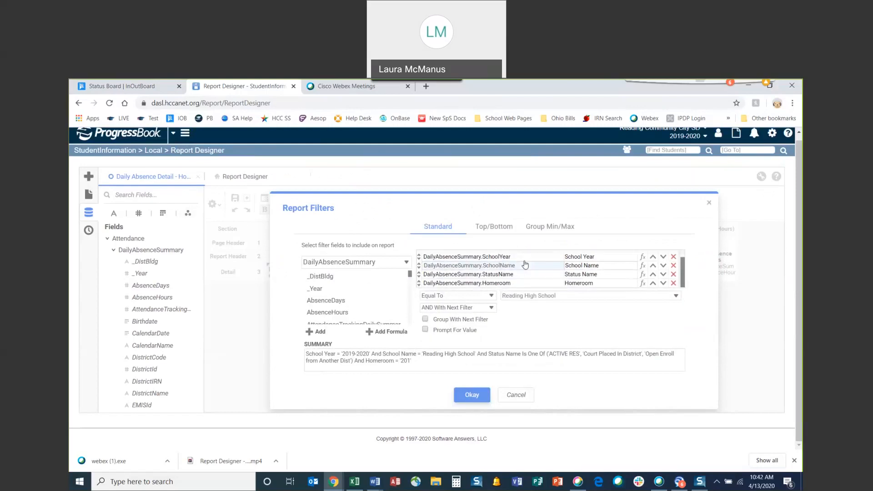
click(523, 276)
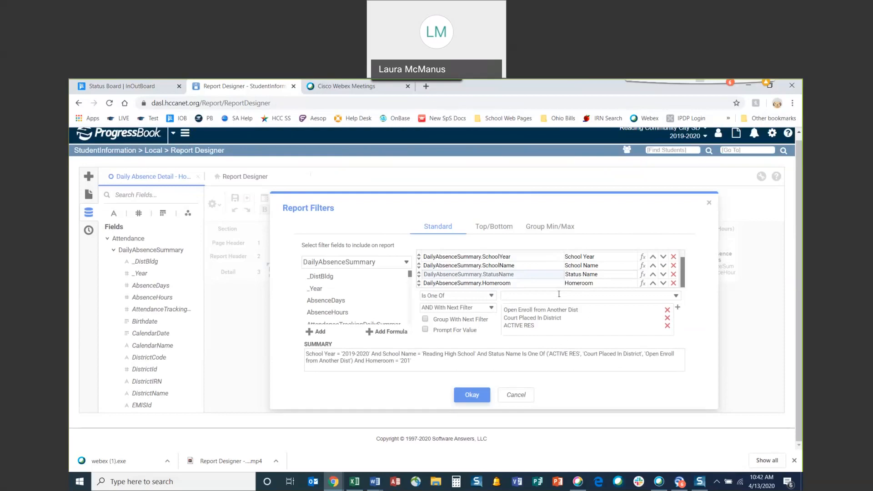
click(513, 285)
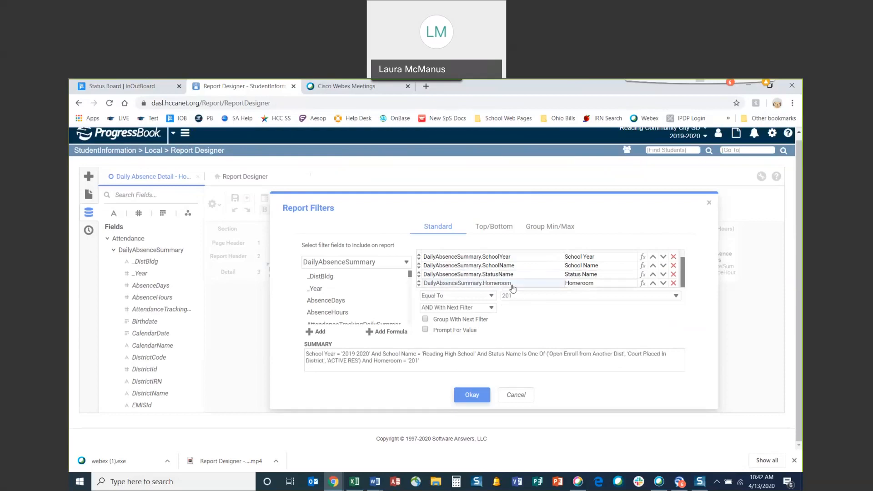
click(456, 330)
double_click(527, 296)
key(BackSpace)
click(520, 269)
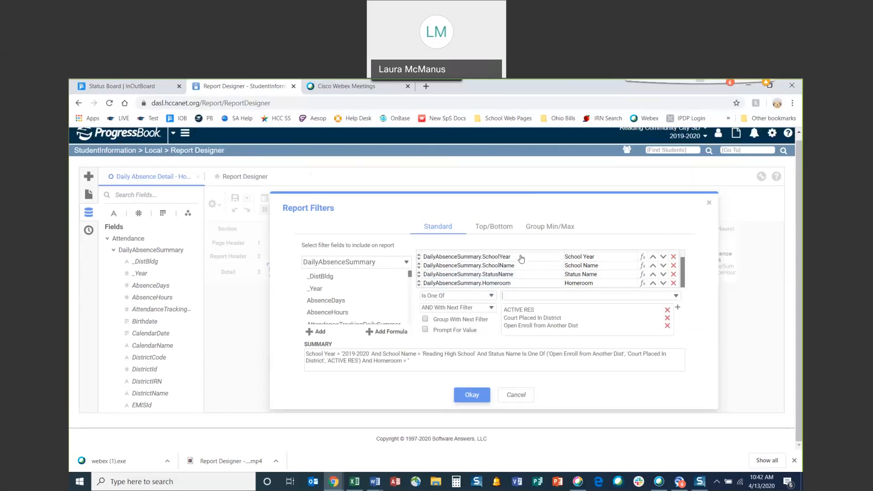
click(521, 259)
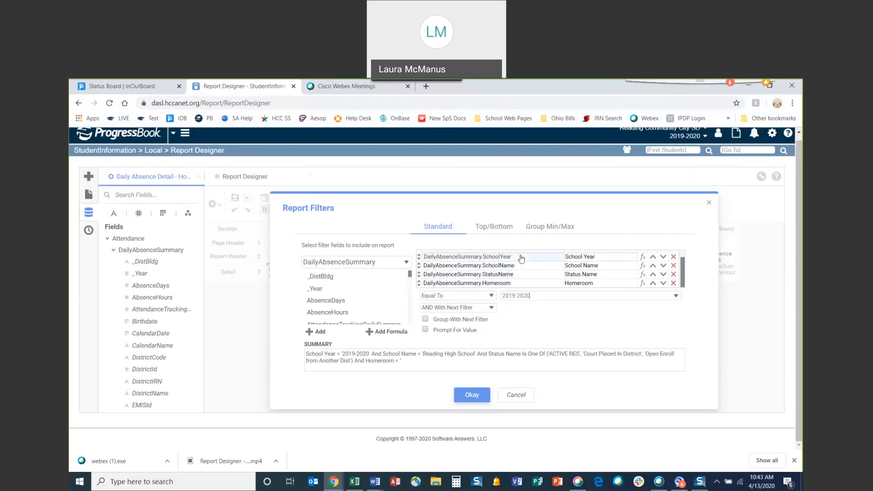
click(528, 285)
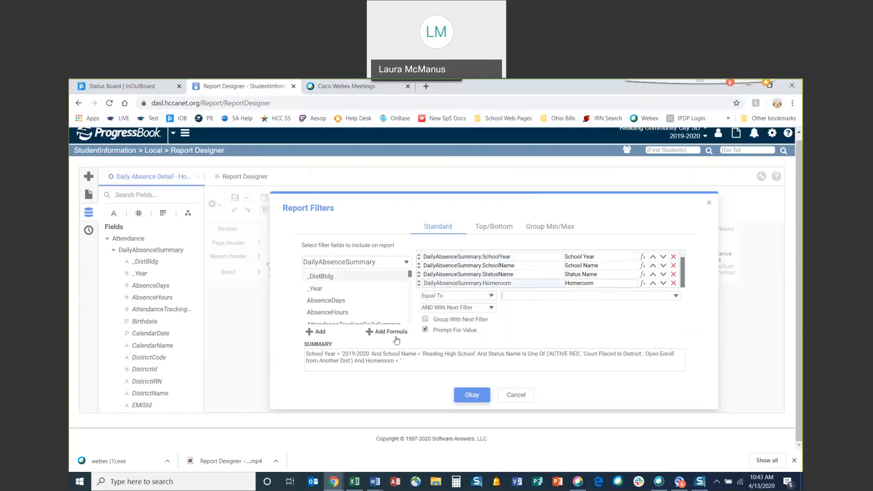
click(470, 395)
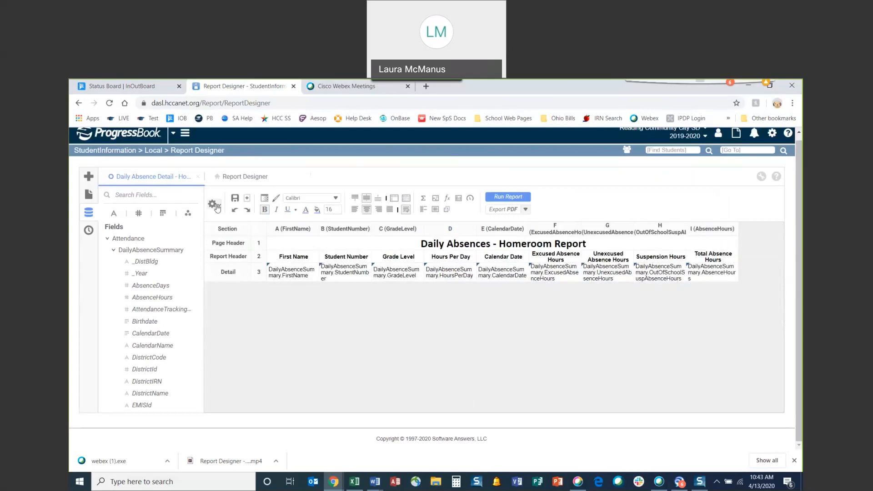
Step: Run the report with Homeroom equal to 205, review the first page of absence rows, and close the output
click(507, 198)
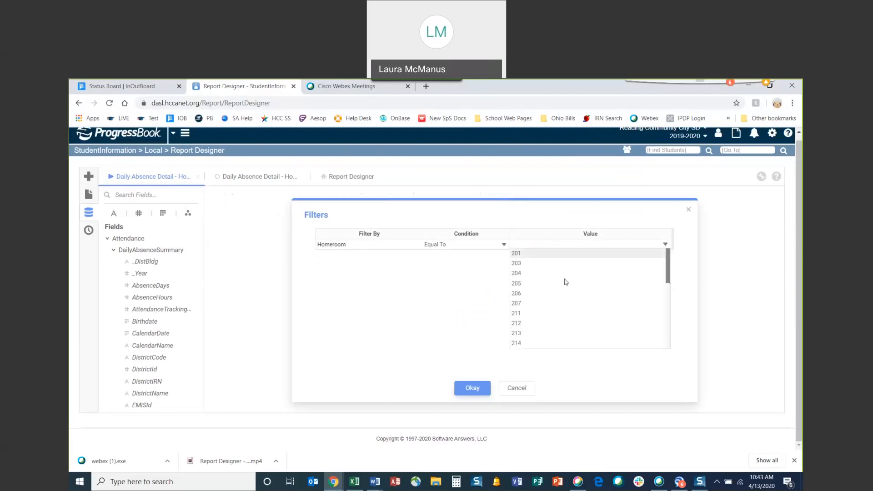
click(563, 285)
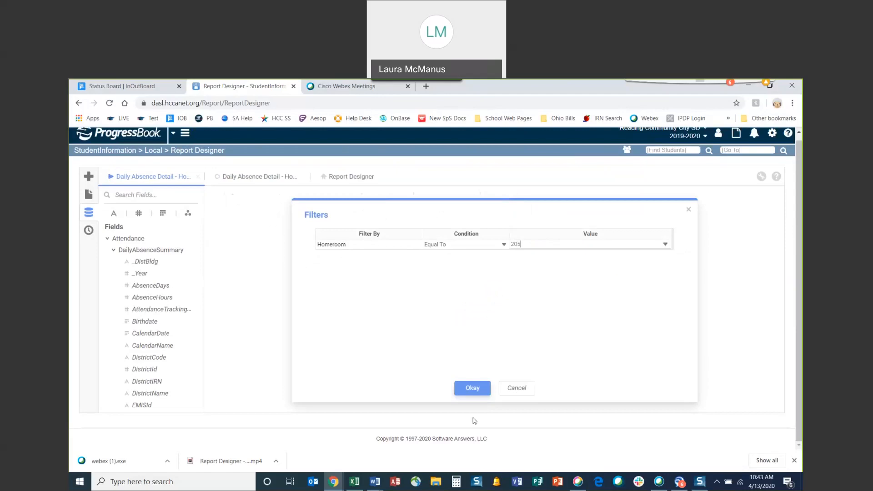
click(479, 391)
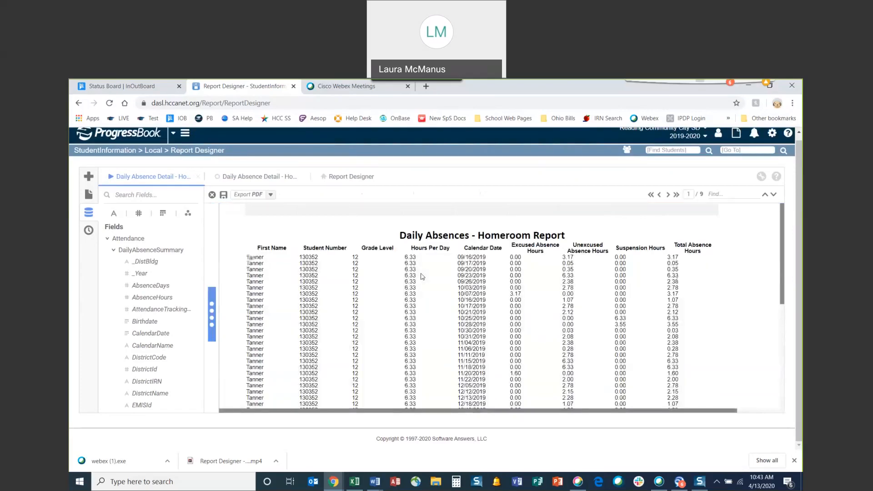
scroll(422, 277, down, 5)
scroll(422, 276, down, 5)
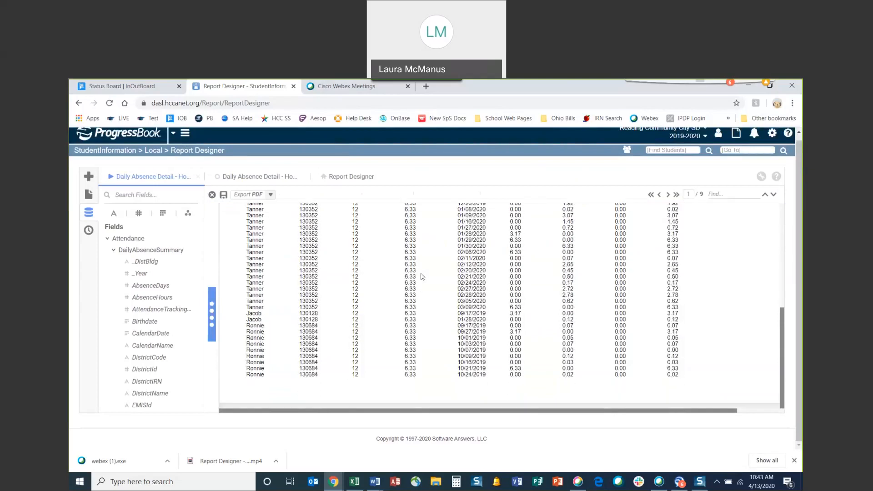
scroll(422, 276, up, 10)
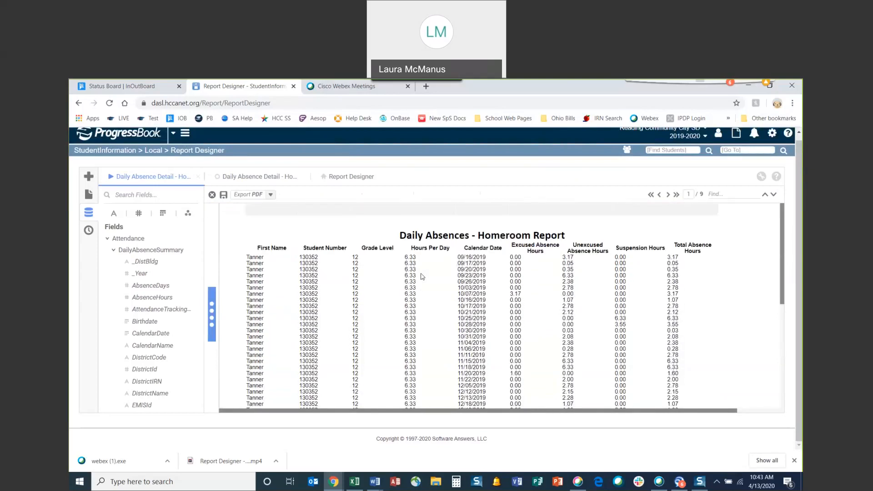
scroll(422, 277, up, 1)
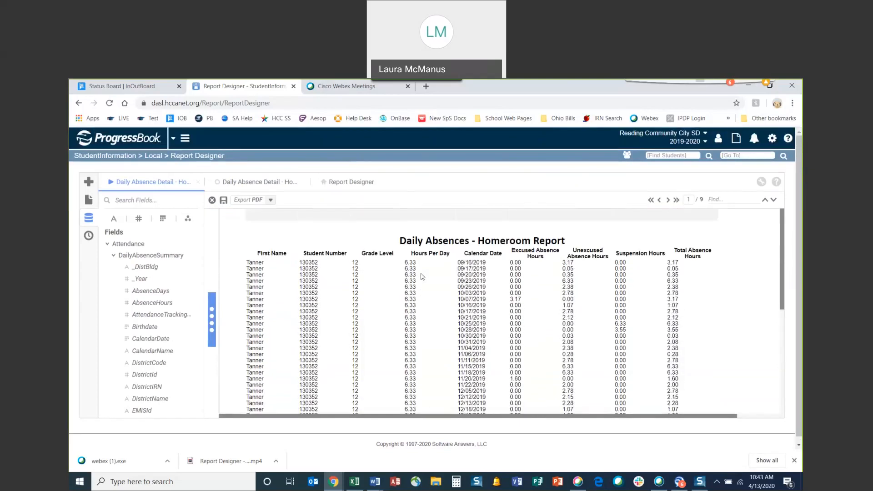
click(200, 183)
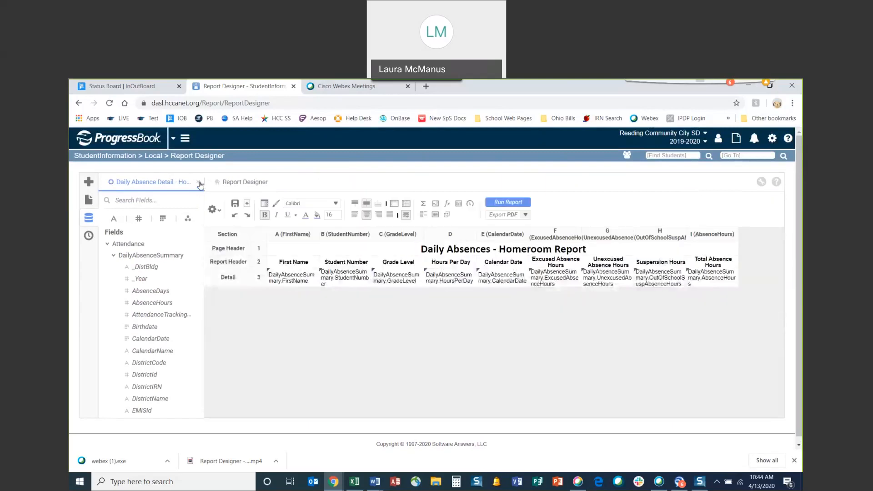
Step: Save and close the report design, and widen the report list with the Attendance folder collapsed
click(235, 204)
click(199, 183)
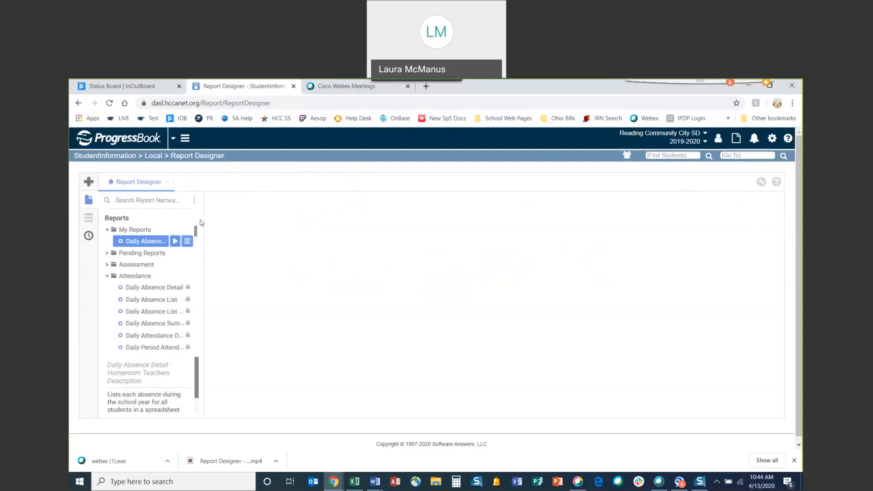
drag(231, 245, 294, 246)
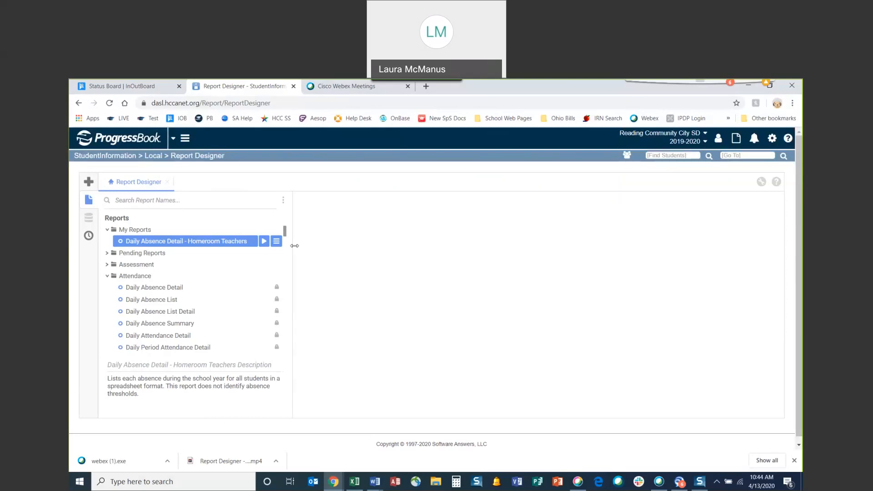
click(112, 276)
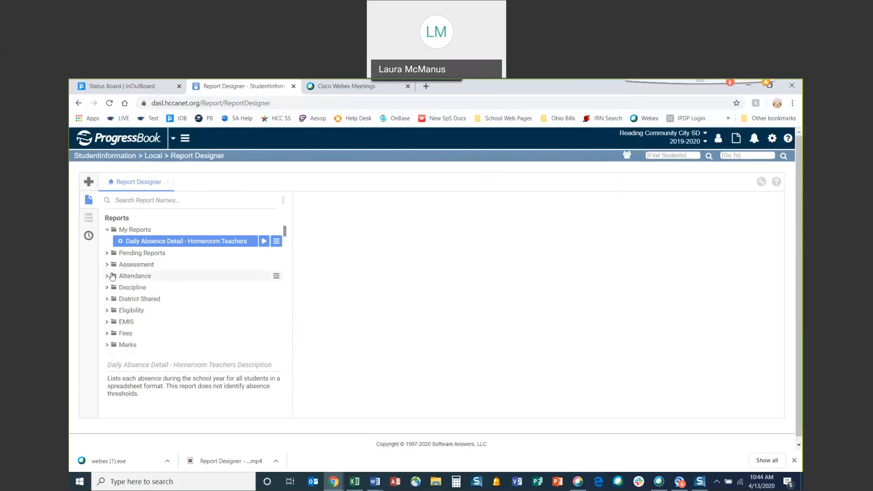
Step: Start duplicating the Daily Absence Detail - Homeroom Teachers report and choose the Admin folder under Attendance as its destination
click(276, 242)
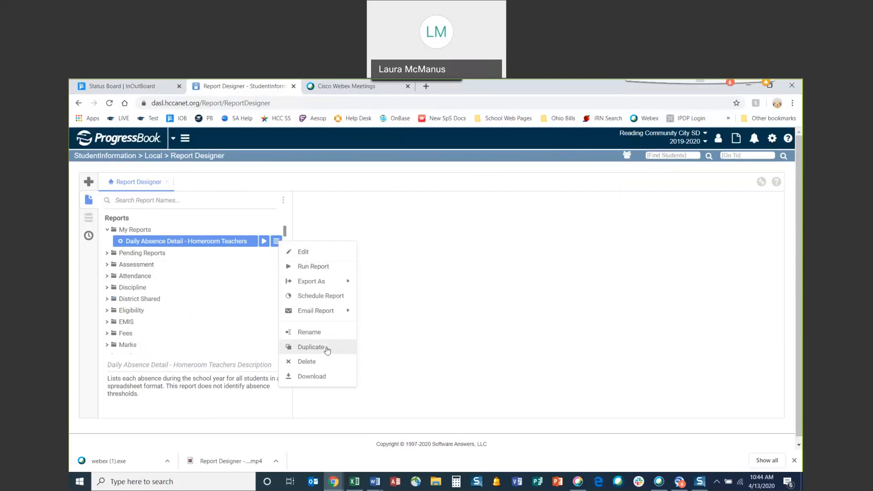
click(311, 347)
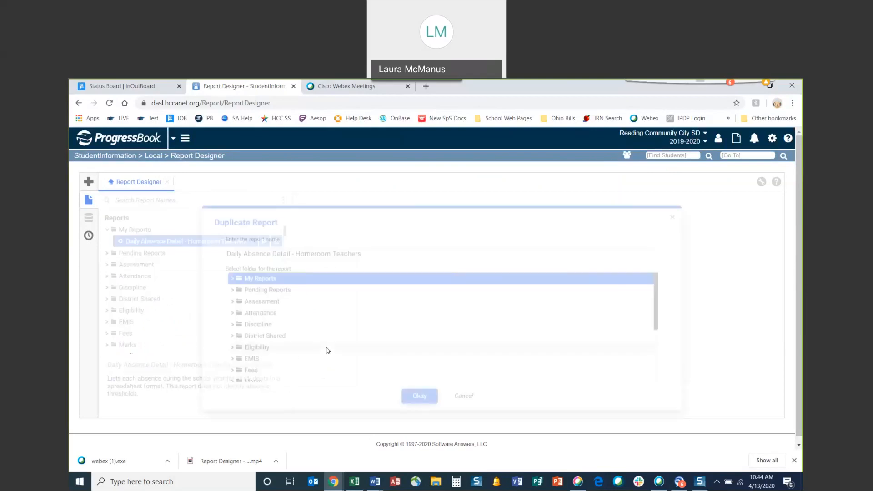
scroll(328, 348, down, 3)
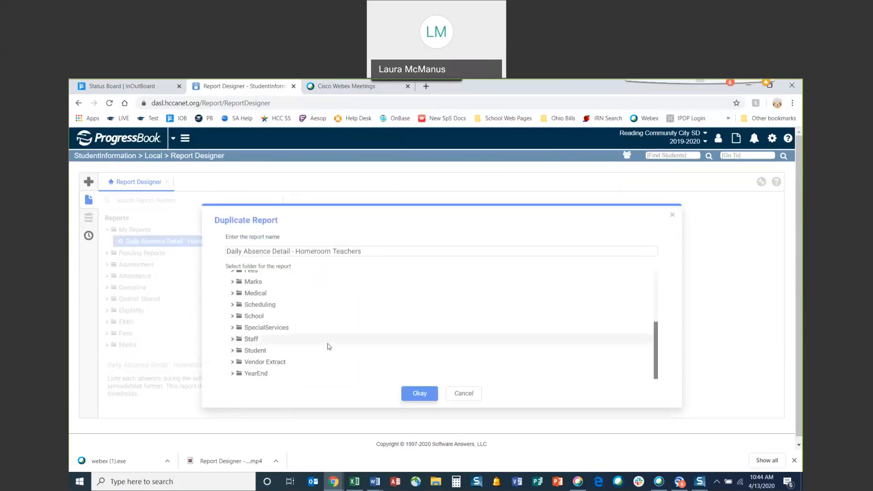
scroll(329, 347, up, 1)
scroll(327, 327, up, 3)
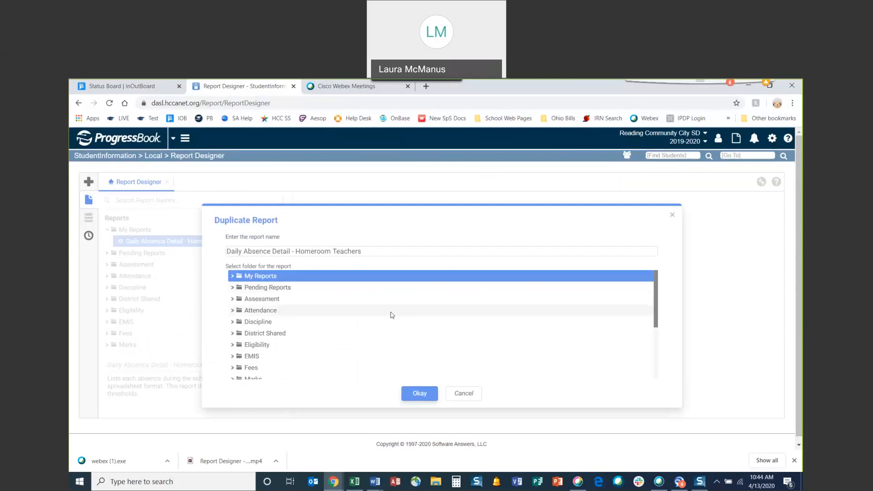
click(232, 311)
scroll(371, 316, down, 5)
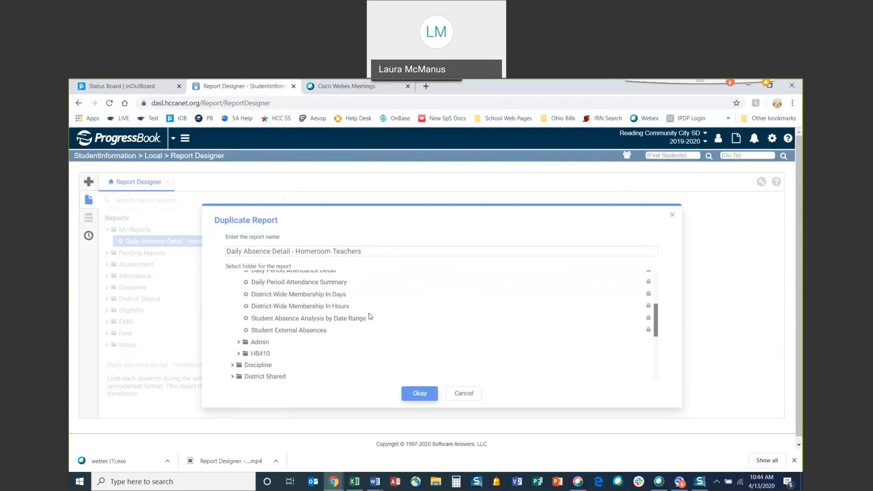
scroll(370, 316, up, 3)
click(238, 310)
click(260, 311)
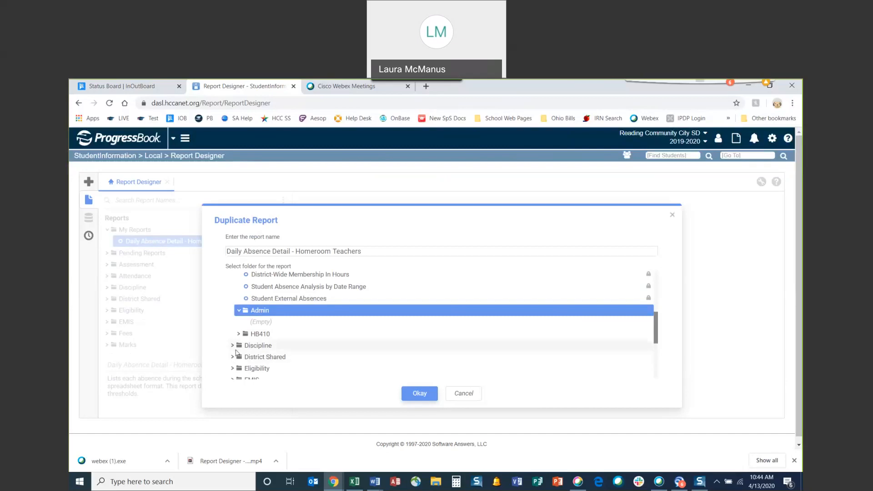
Step: Examine the Discipline folder and the remaining folder list for other places where shared reports can be stored
scroll(235, 350, down, 1)
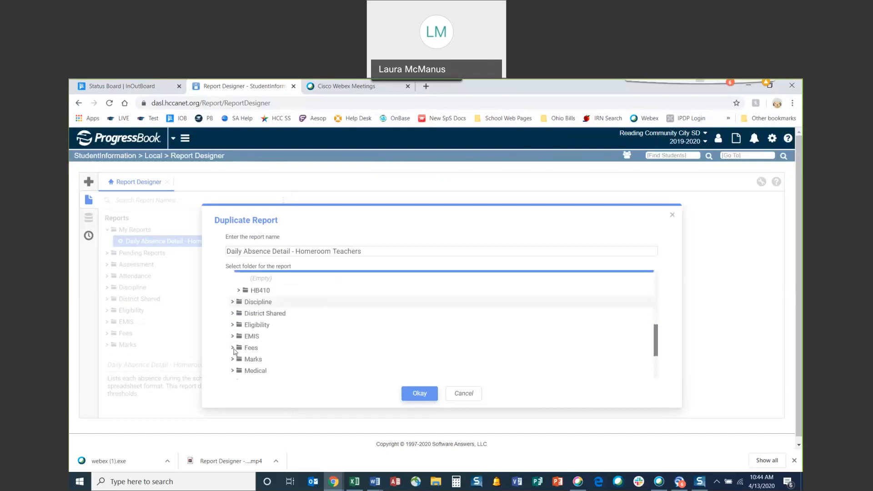
click(231, 300)
scroll(234, 337, down, 3)
scroll(234, 337, up, 3)
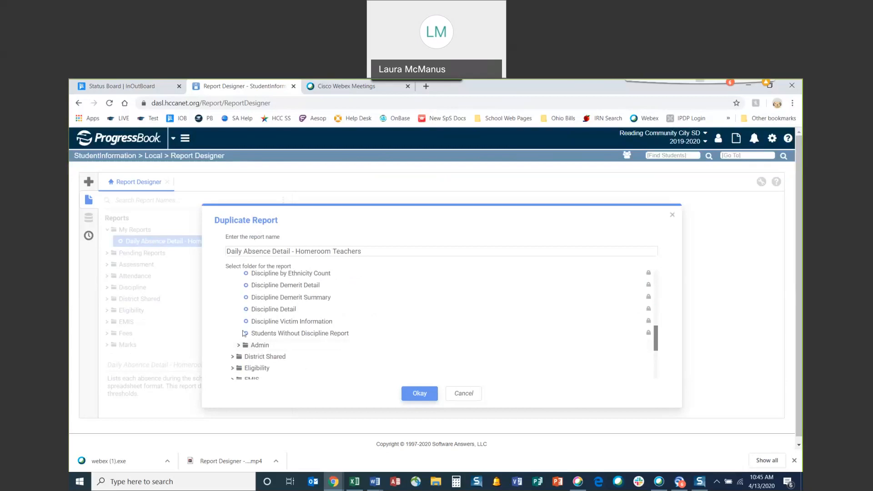
scroll(293, 345, down, 2)
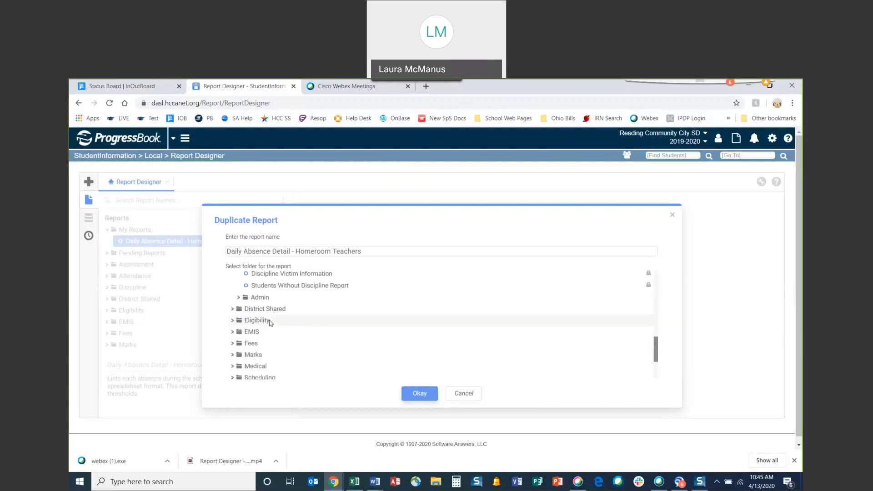
scroll(286, 355, down, 2)
scroll(286, 355, up, 6)
click(286, 357)
scroll(286, 357, down, 2)
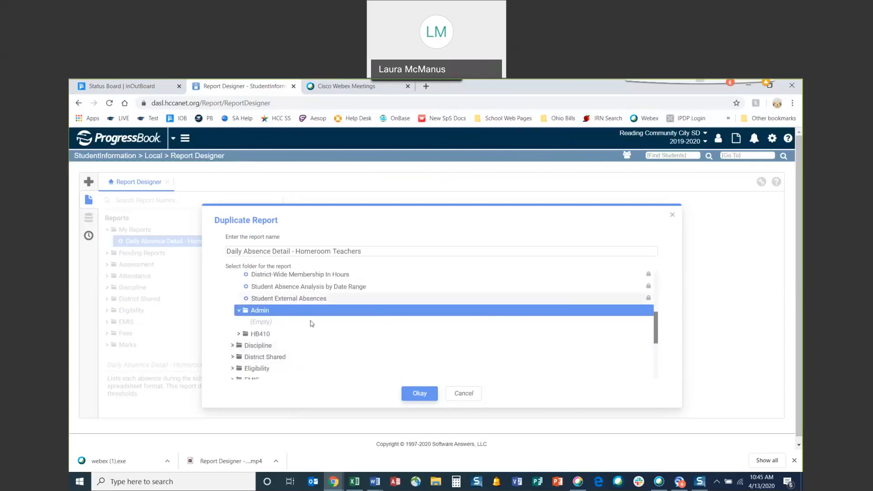
scroll(312, 323, up, 5)
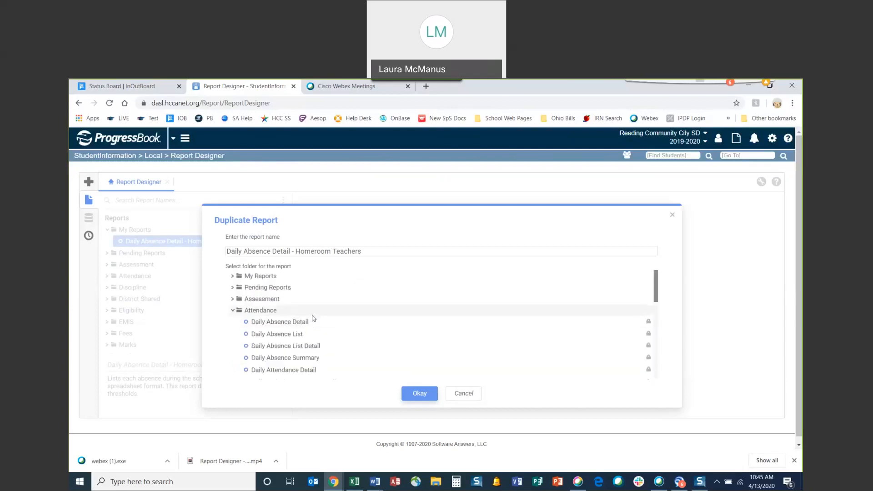
scroll(311, 318, down, 5)
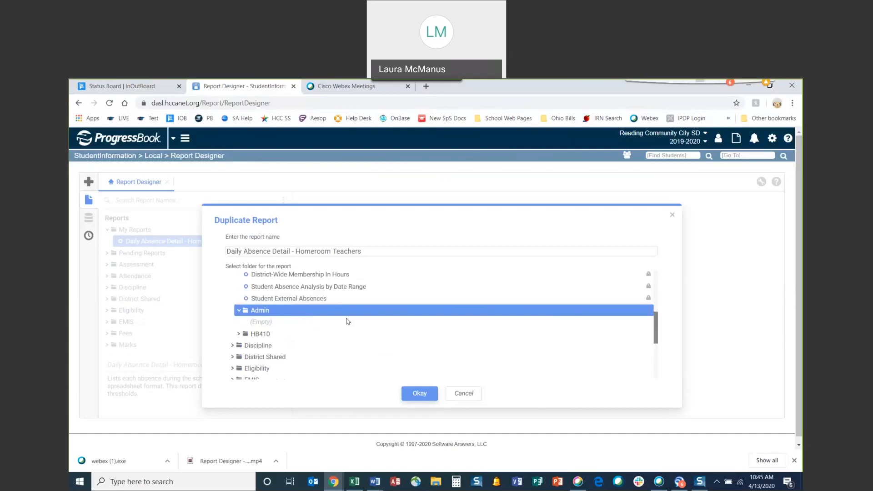
Step: Create the duplicate in Attendance's Admin folder and expand that folder in the report list to check the copy
click(425, 398)
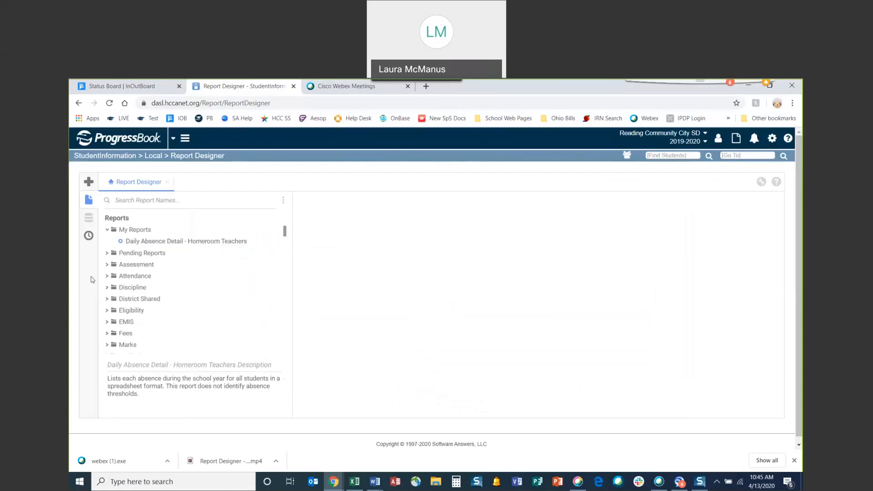
click(107, 276)
scroll(107, 284, down, 3)
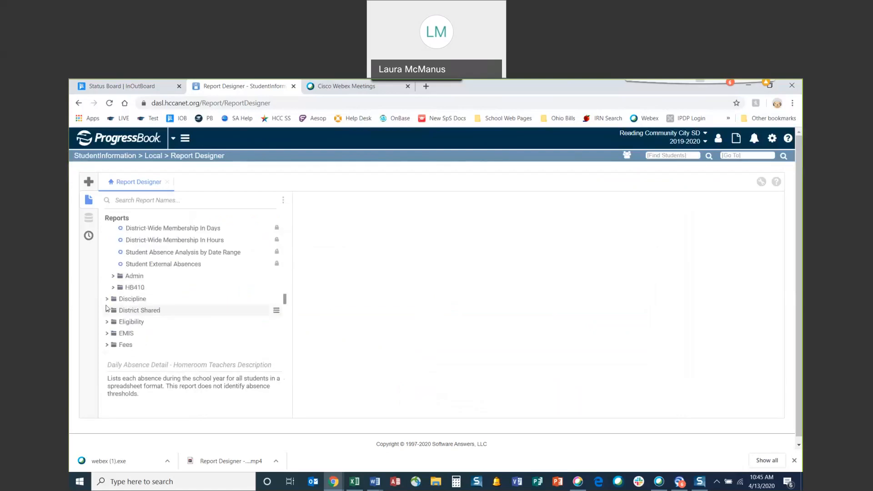
click(114, 276)
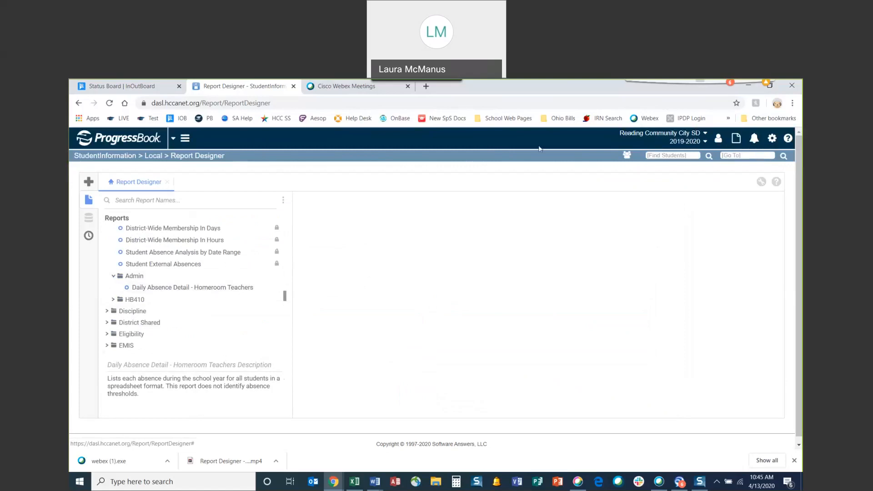
Step: Go to the Analytics Hub, look for the duplicated report in the Attendance category, and collapse the category again
click(187, 140)
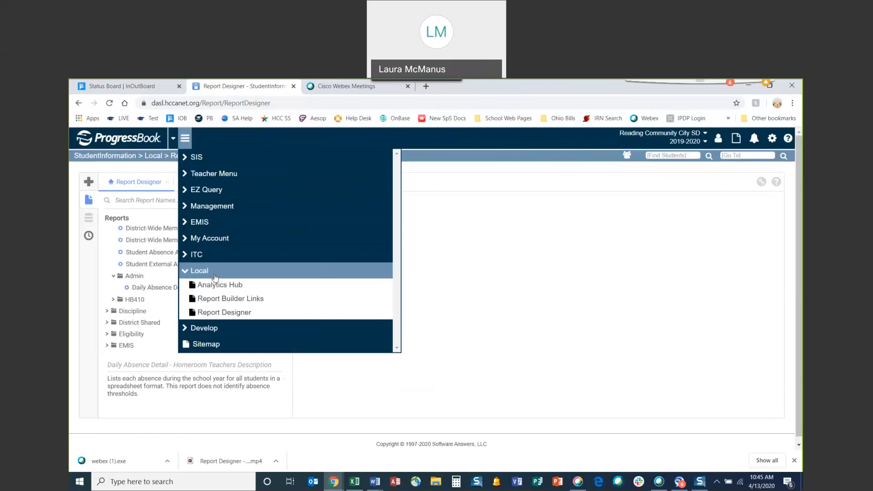
click(244, 286)
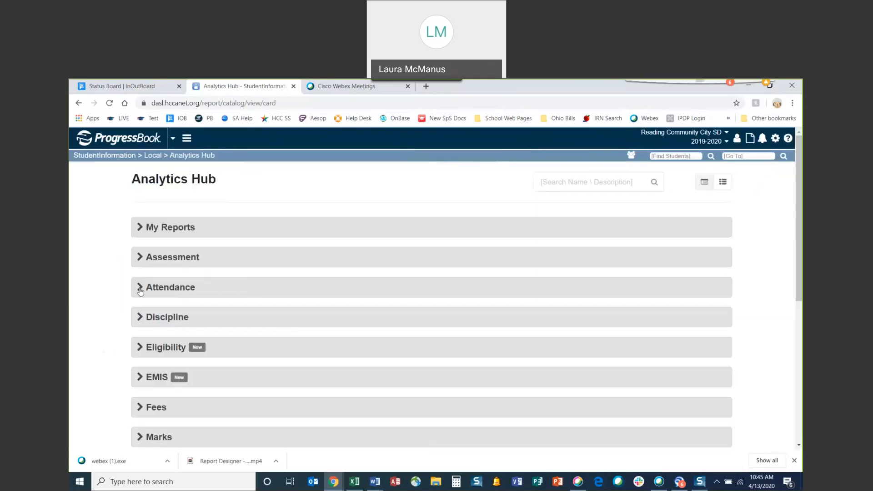
click(141, 290)
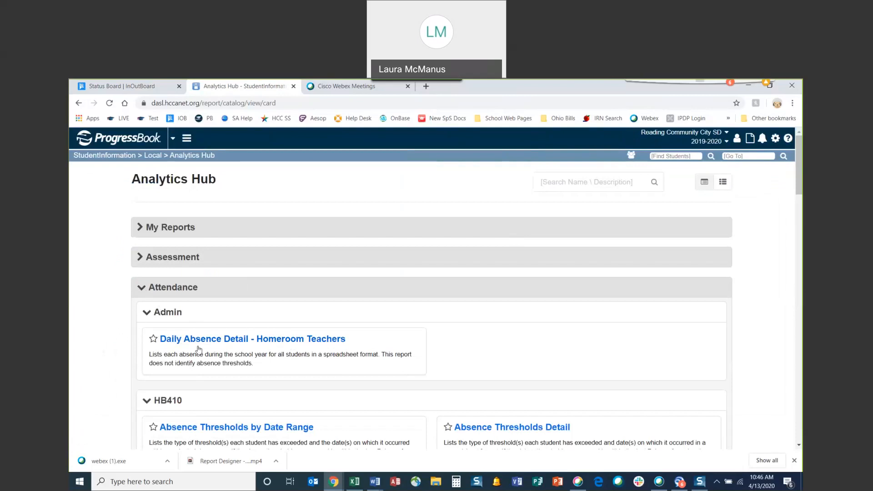
click(141, 289)
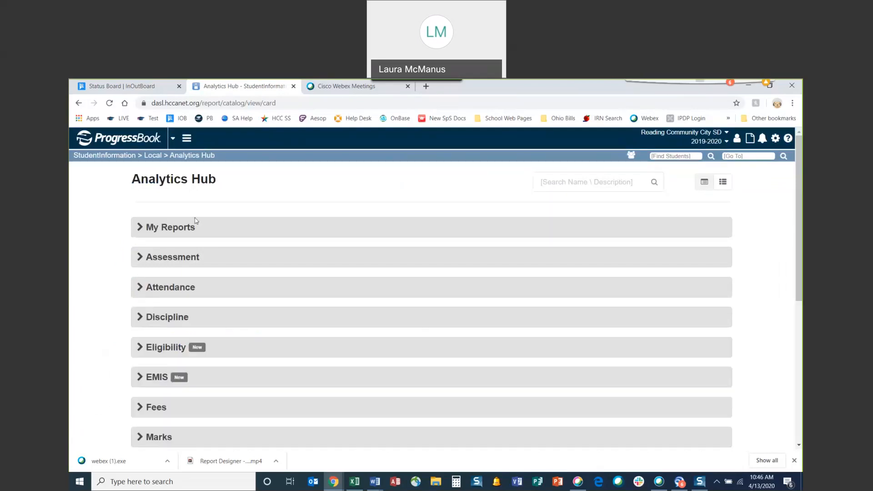